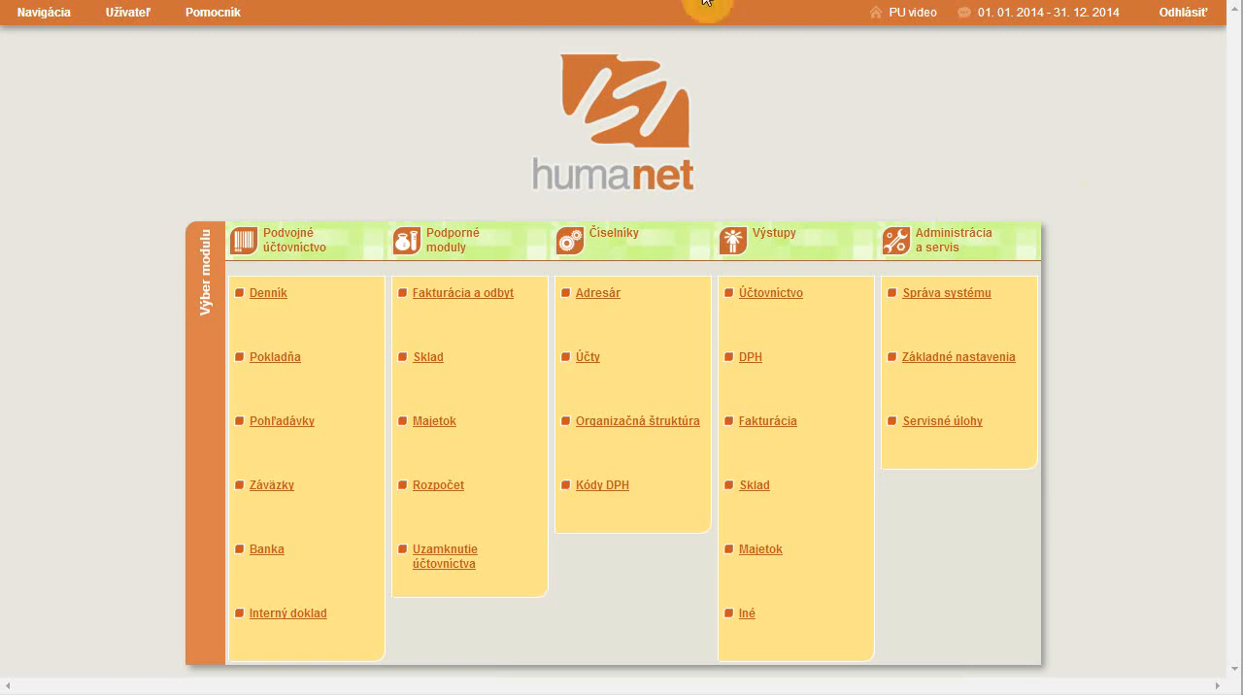
# View the list of manuals and import templates (Príručky) in the help documentation, then close it
pyautogui.click(214, 13)
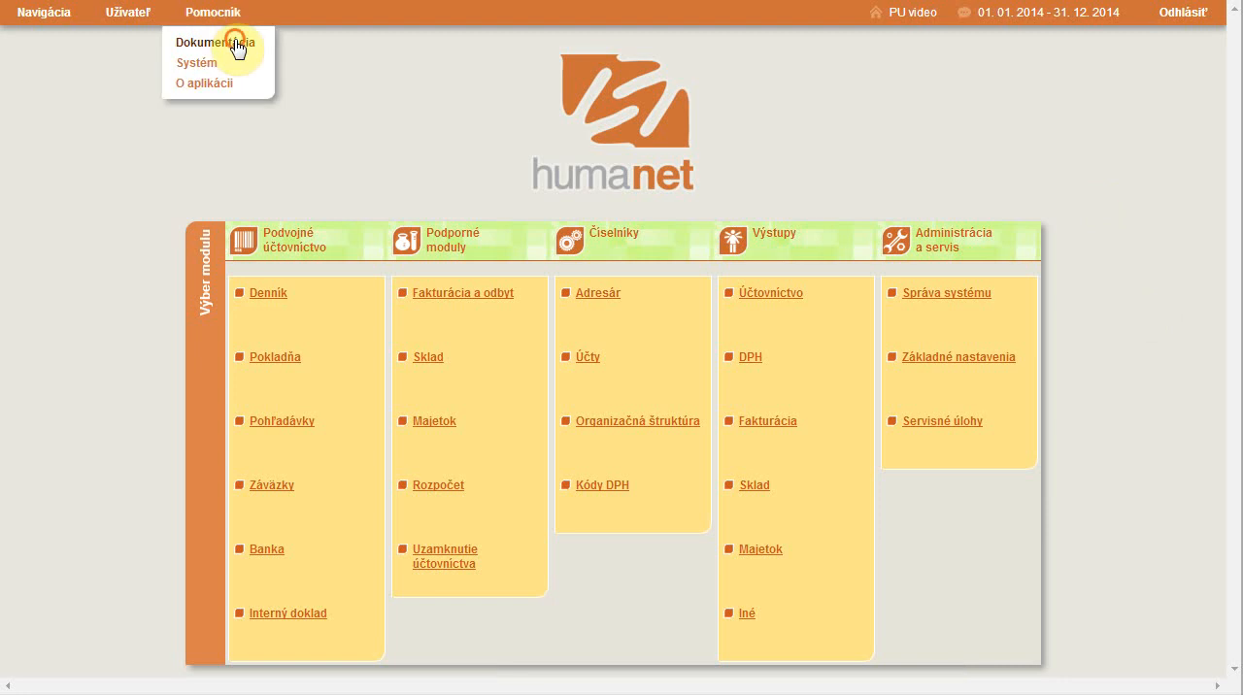
pyautogui.click(239, 43)
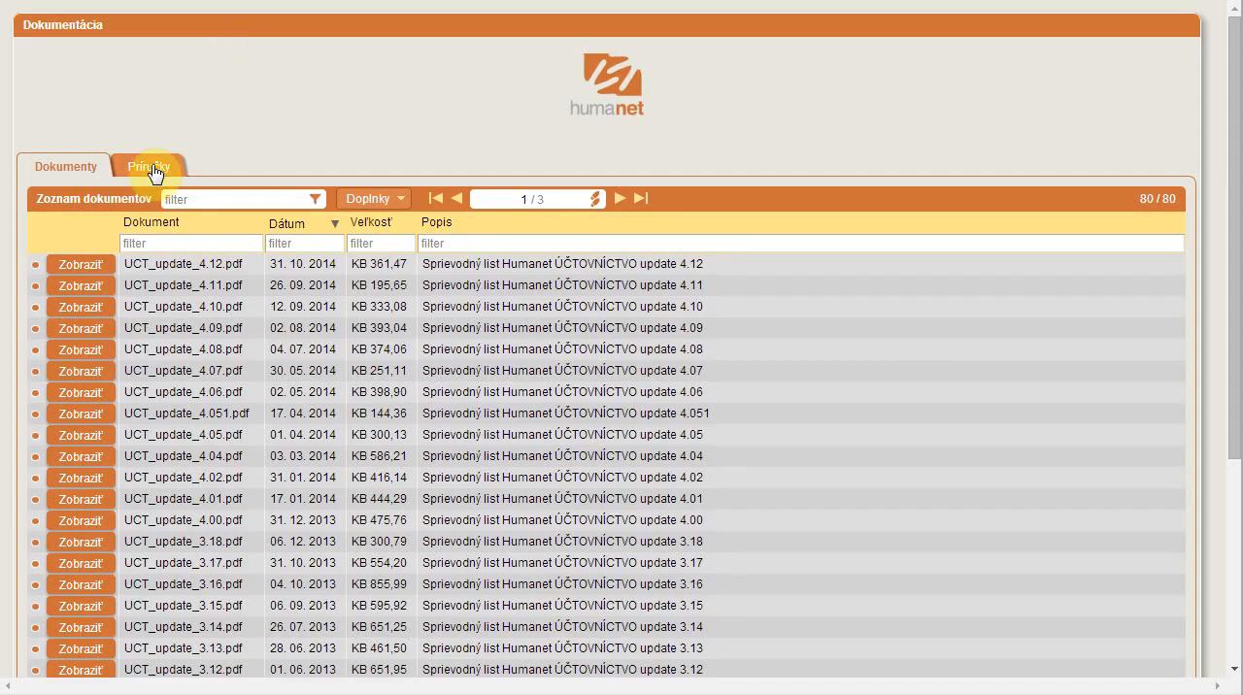
pyautogui.click(153, 165)
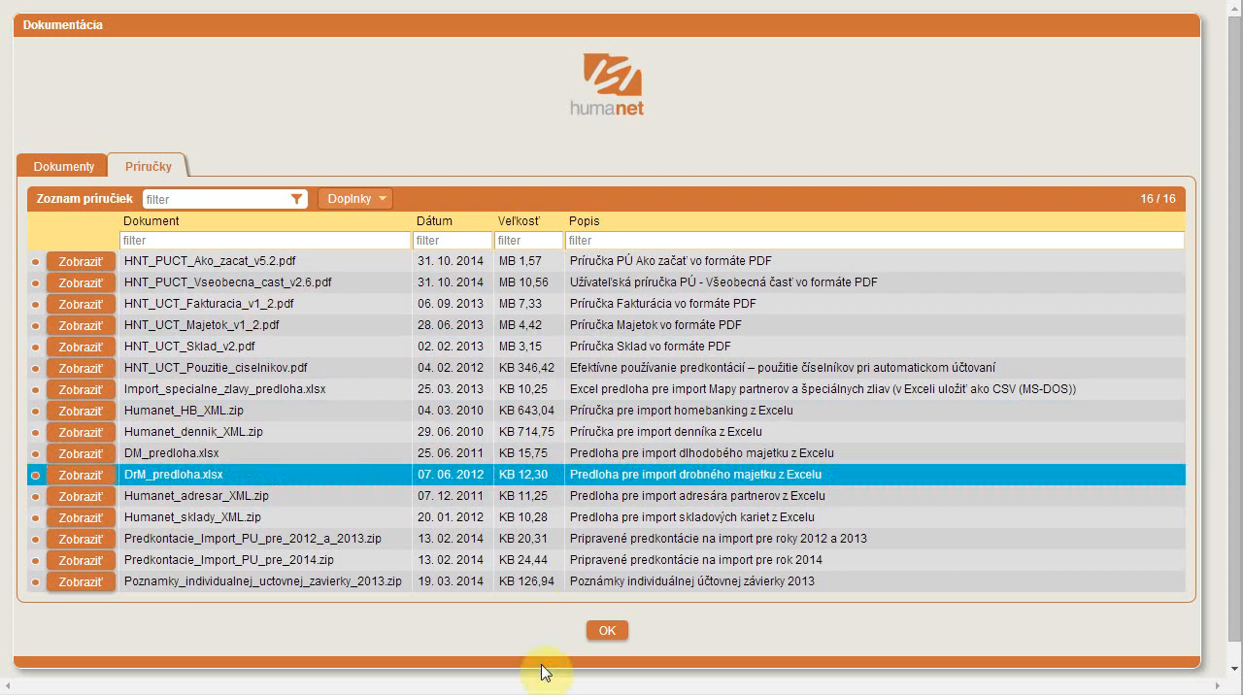
pyautogui.click(607, 631)
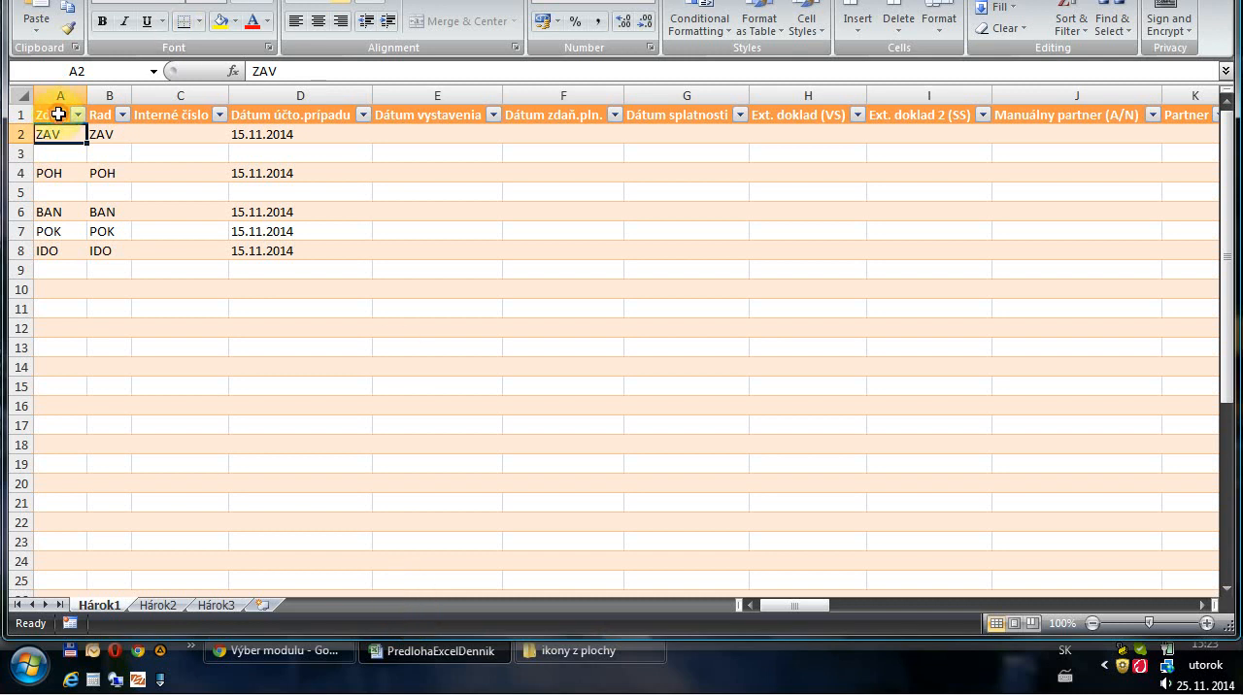
# Switch to the PredlohaExcelDennik workbook and examine its header column groups, including the MD and D account columns
pyautogui.moveTo(58, 114); pyautogui.dragTo(593, 103)
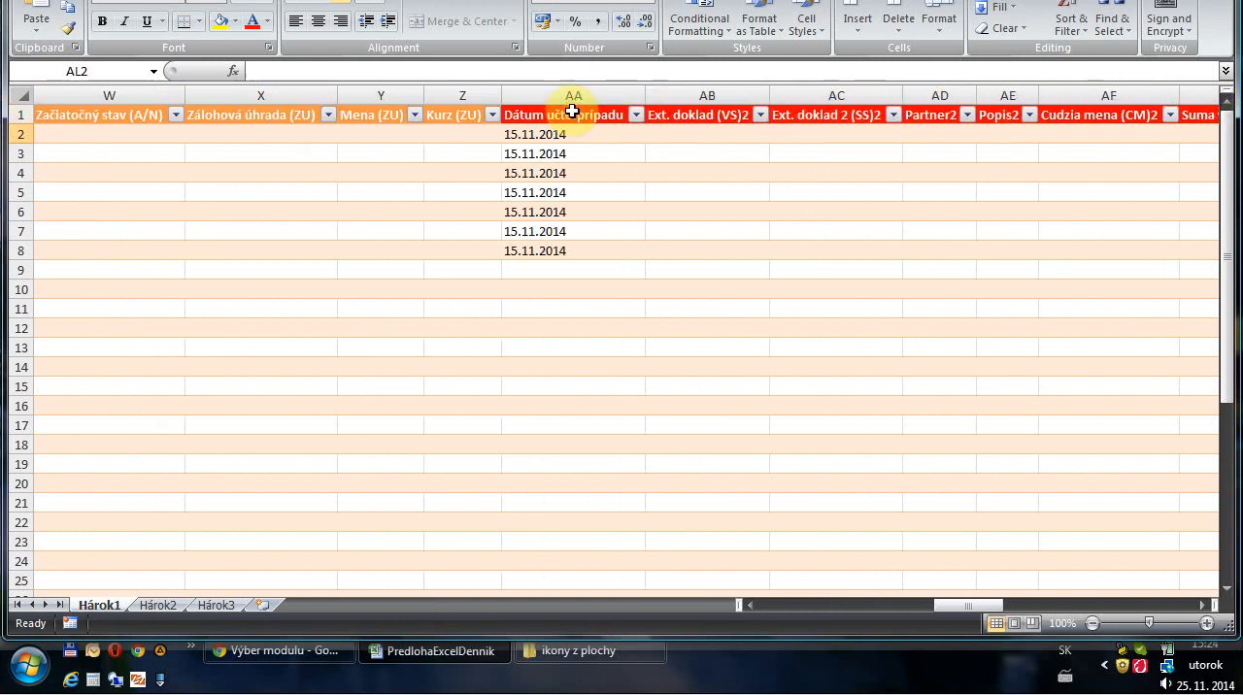
pyautogui.moveTo(573, 115); pyautogui.dragTo(1010, 157)
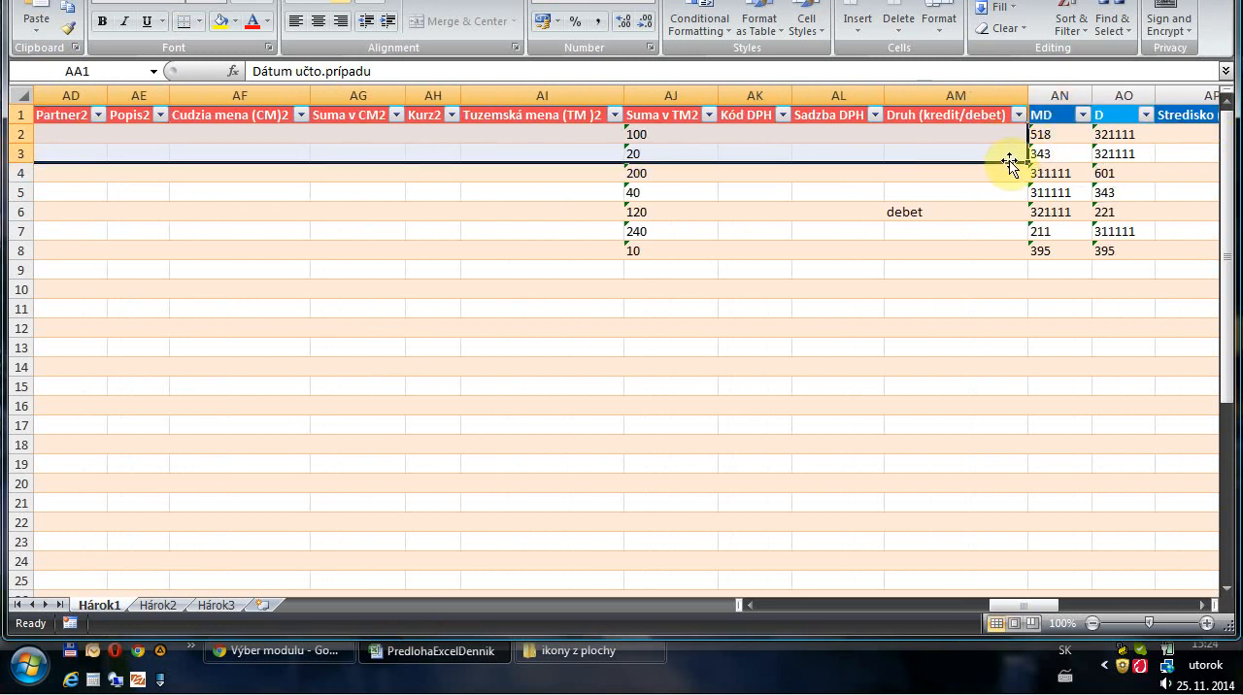
pyautogui.moveTo(1039, 609); pyautogui.dragTo(1119, 598)
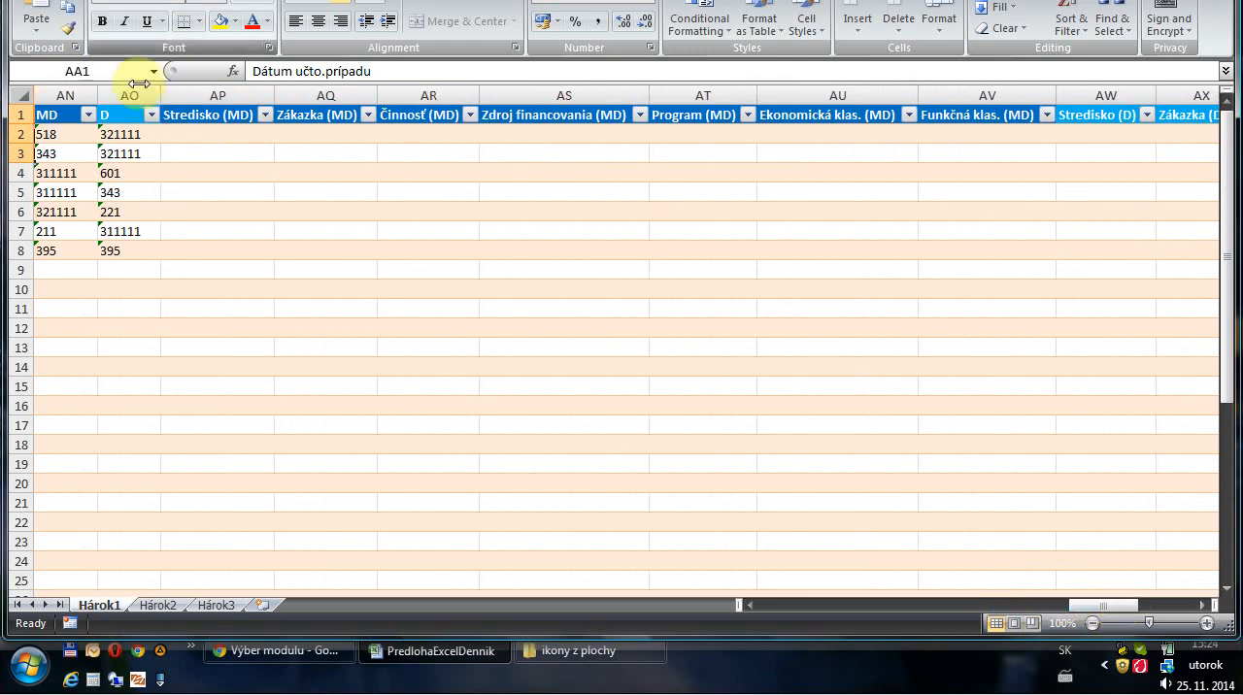
pyautogui.click(68, 96)
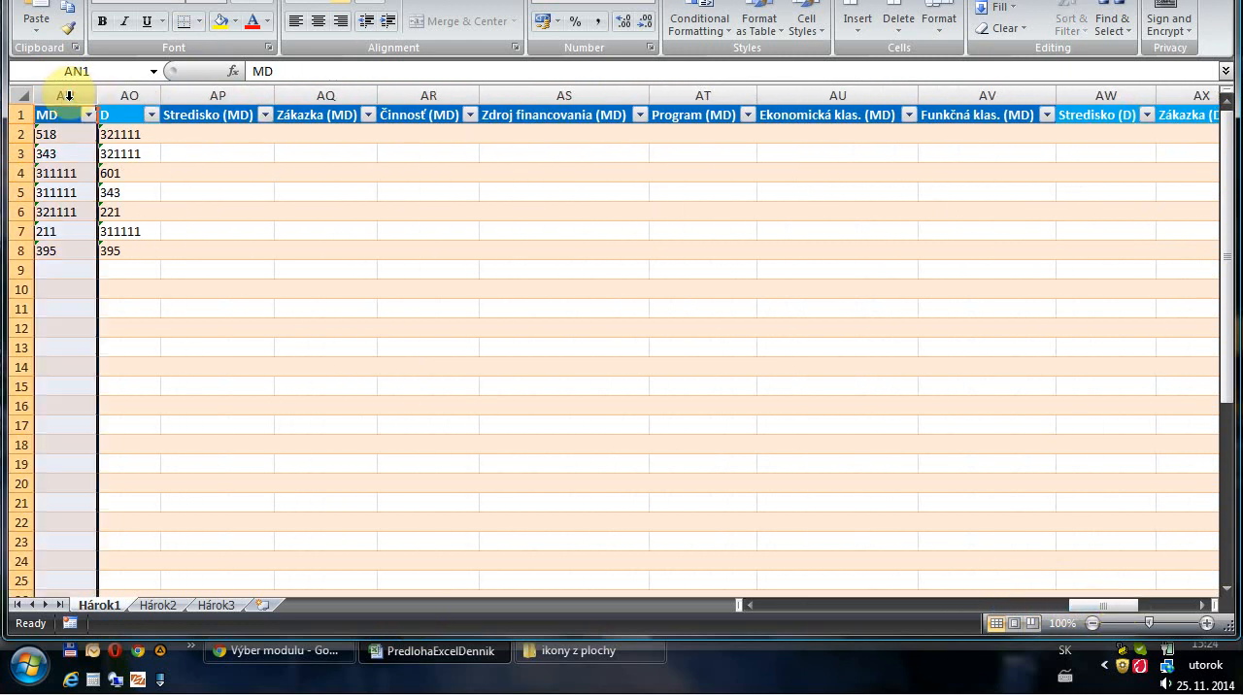
pyautogui.click(124, 95)
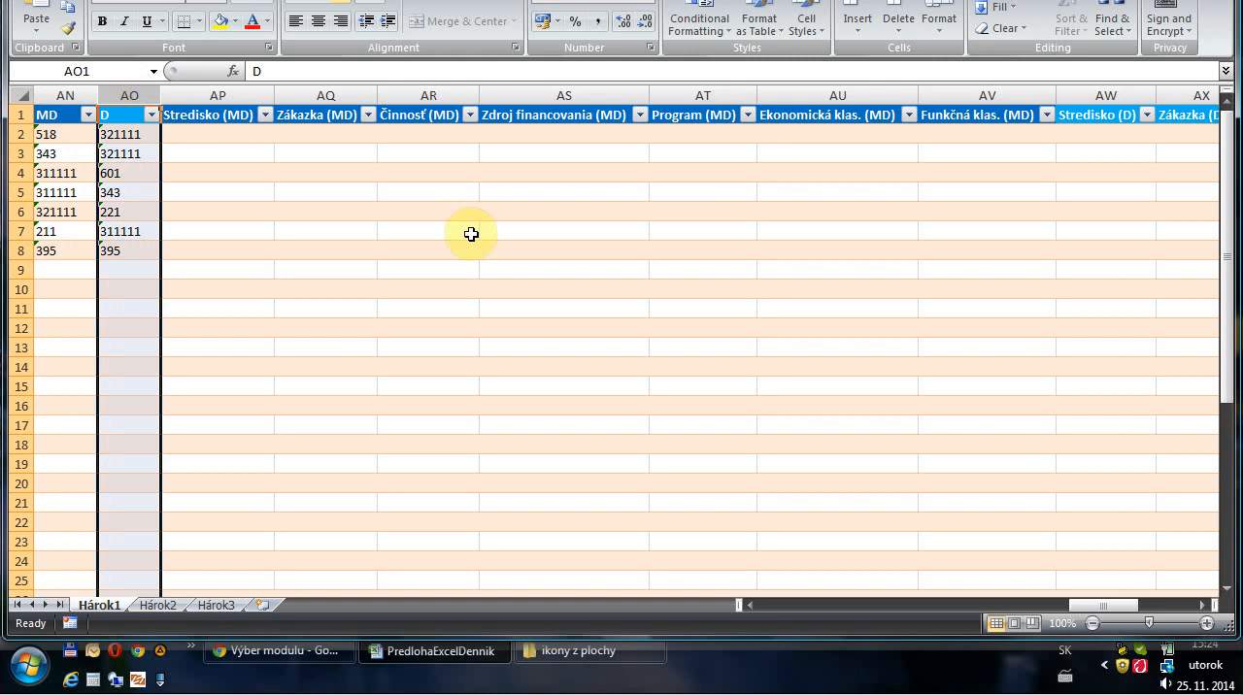
pyautogui.moveTo(1103, 604); pyautogui.dragTo(746, 604)
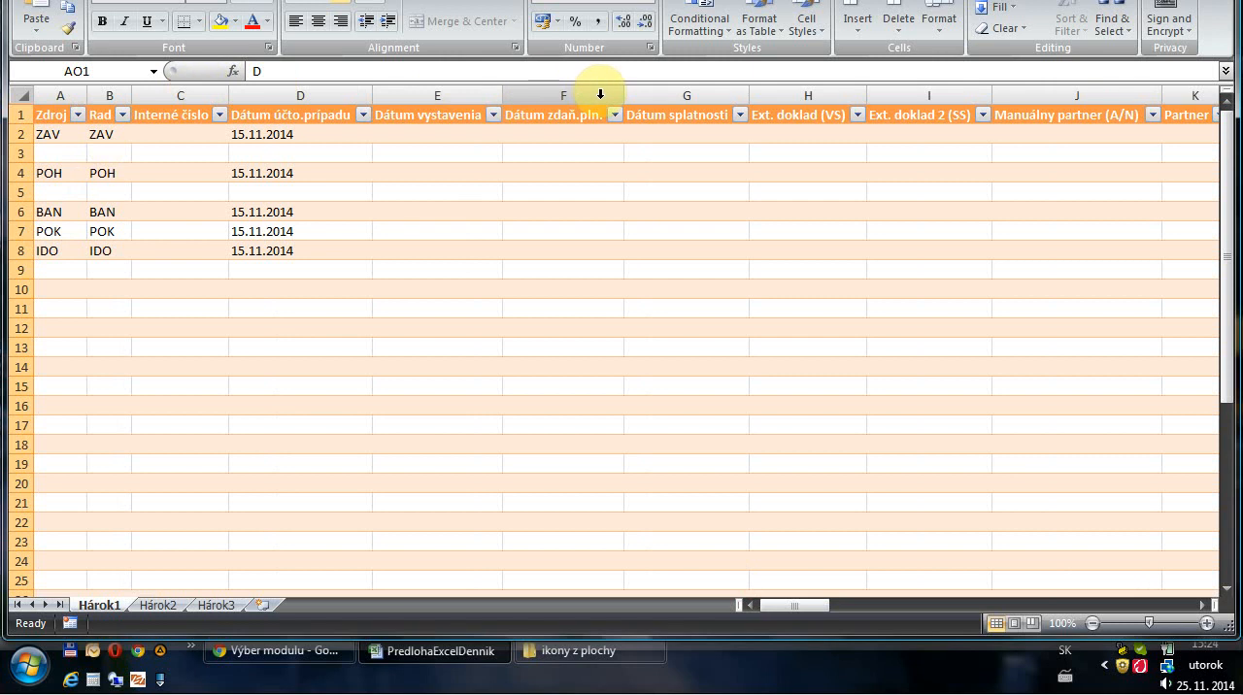
# Examine the document source codes in the Zdroj column: ZAV, POH, BAN, POK and IDO
pyautogui.click(46, 94)
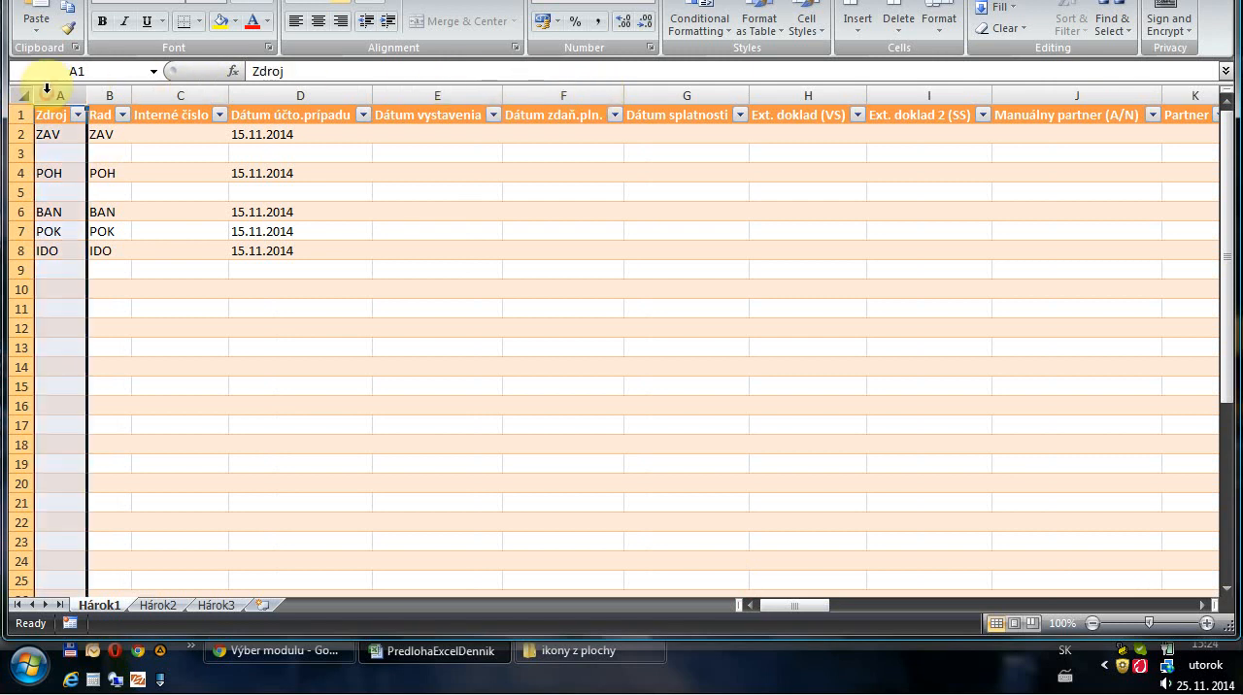
pyautogui.click(63, 191)
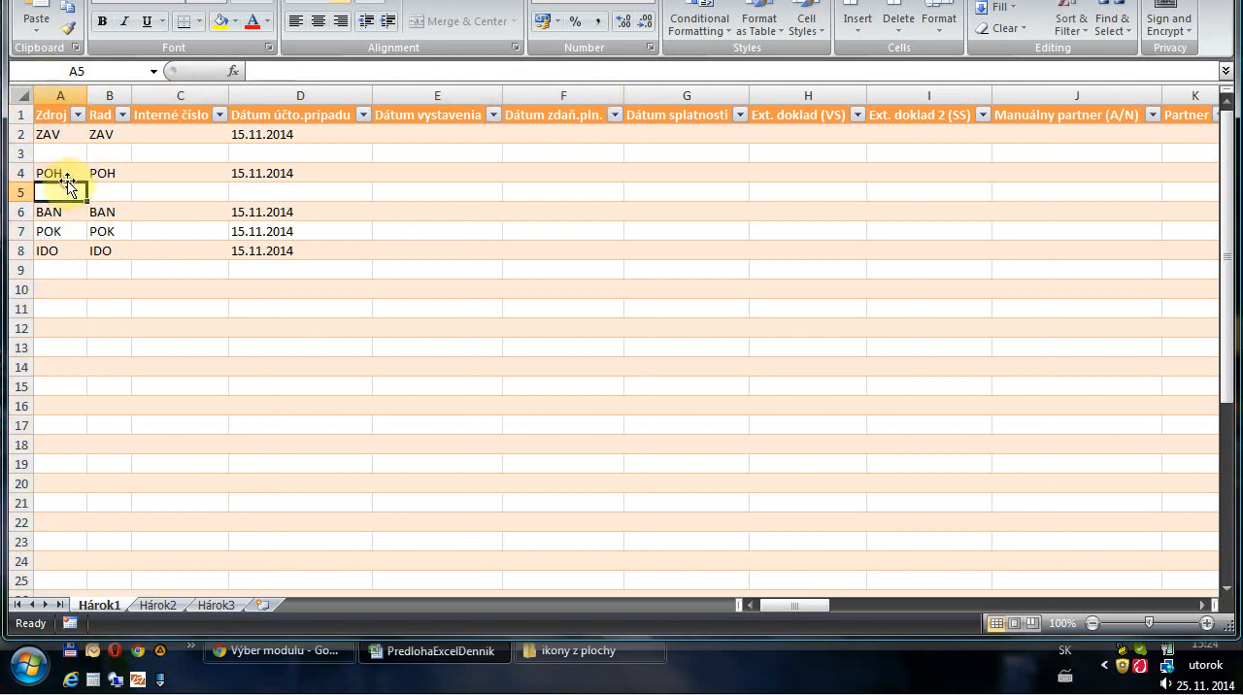
pyautogui.click(61, 134)
pyautogui.click(64, 171)
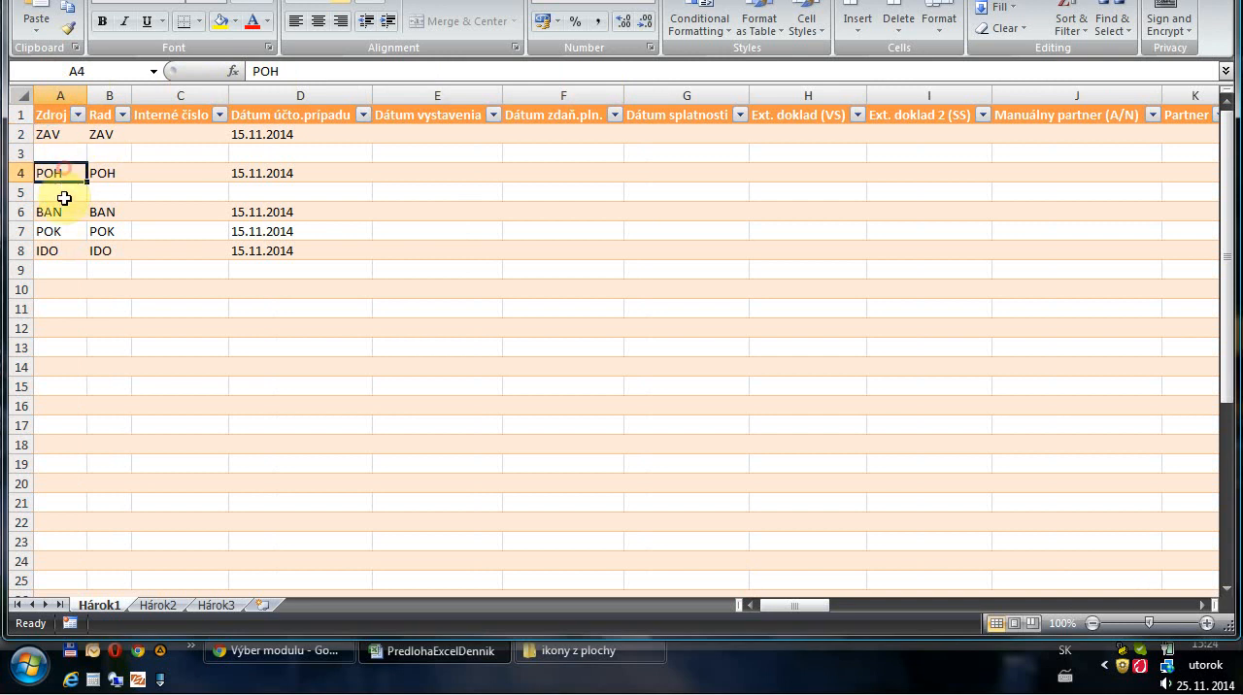
pyautogui.click(61, 212)
pyautogui.click(62, 232)
pyautogui.click(70, 249)
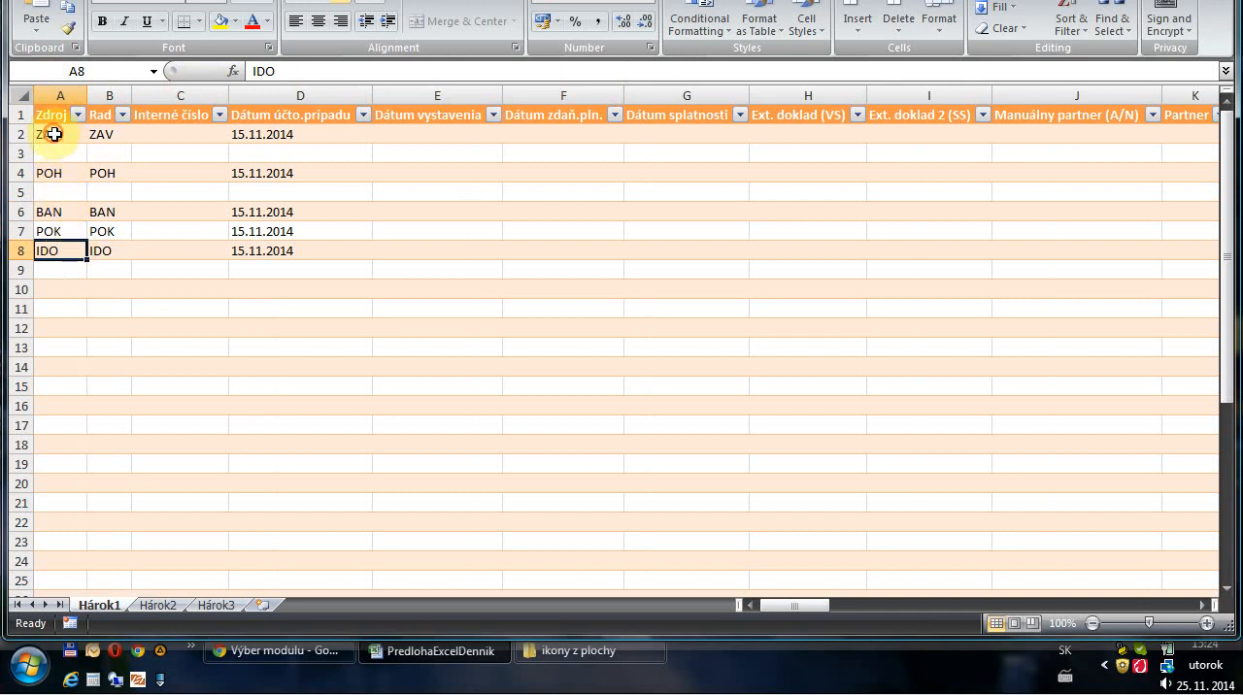
# Examine the ZAV document in rows 2 and 3: its source, series, dates and amounts
pyautogui.moveTo(54, 134); pyautogui.dragTo(59, 151)
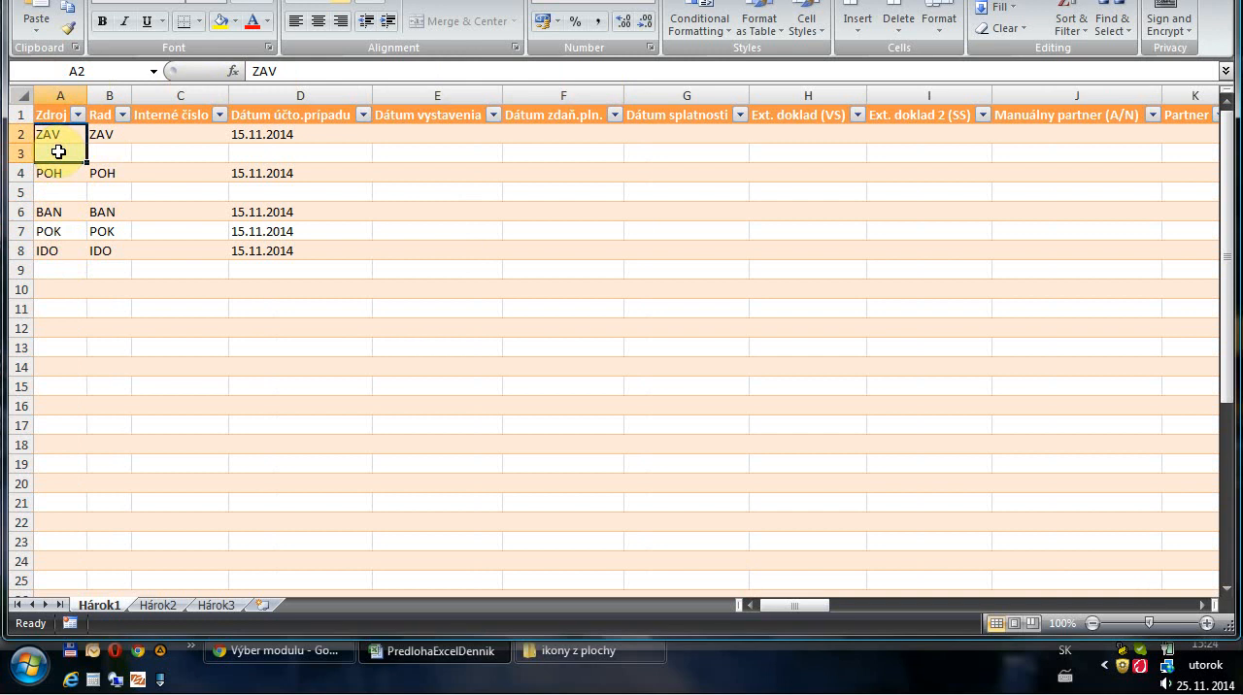
pyautogui.click(123, 158)
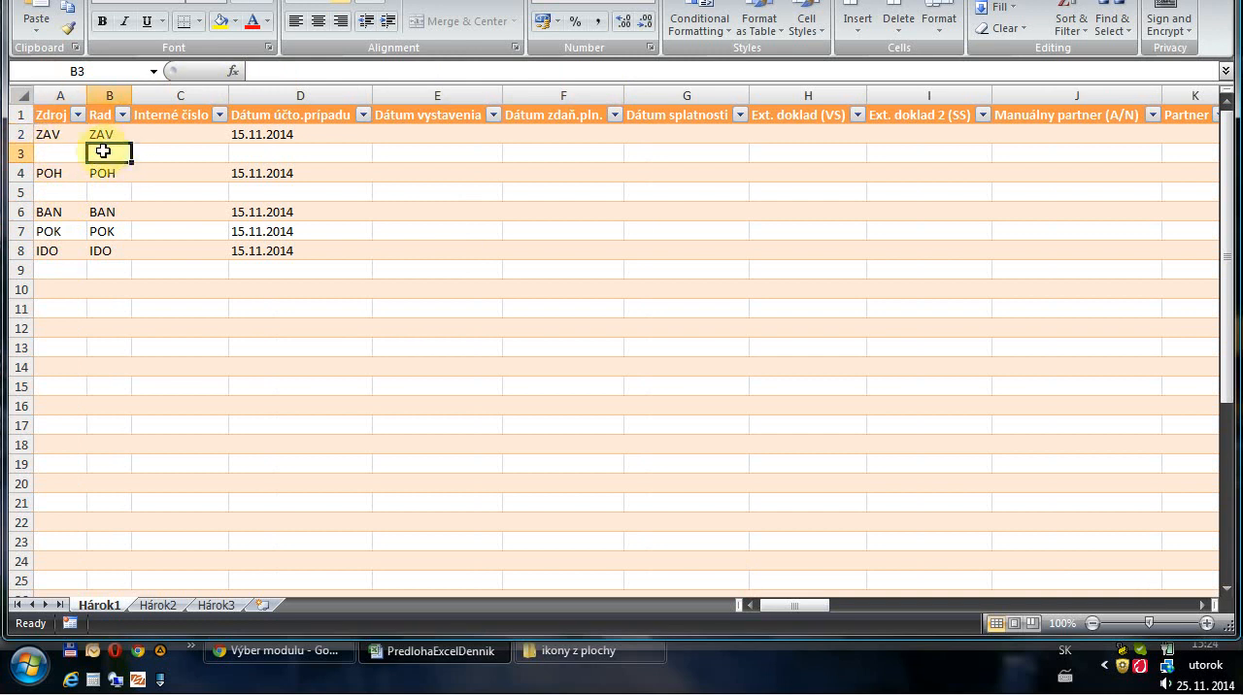
pyautogui.moveTo(51, 132); pyautogui.dragTo(153, 131)
pyautogui.moveTo(244, 132); pyautogui.dragTo(319, 157)
pyautogui.moveTo(1010, 605); pyautogui.dragTo(1042, 604)
pyautogui.moveTo(582, 139); pyautogui.dragTo(593, 152)
pyautogui.moveTo(1018, 610); pyautogui.dragTo(1029, 606)
# Examine the account entries in the D column, particularly cell AO2, and the accounting date in cell D2
pyautogui.moveTo(696, 136); pyautogui.dragTo(695, 175)
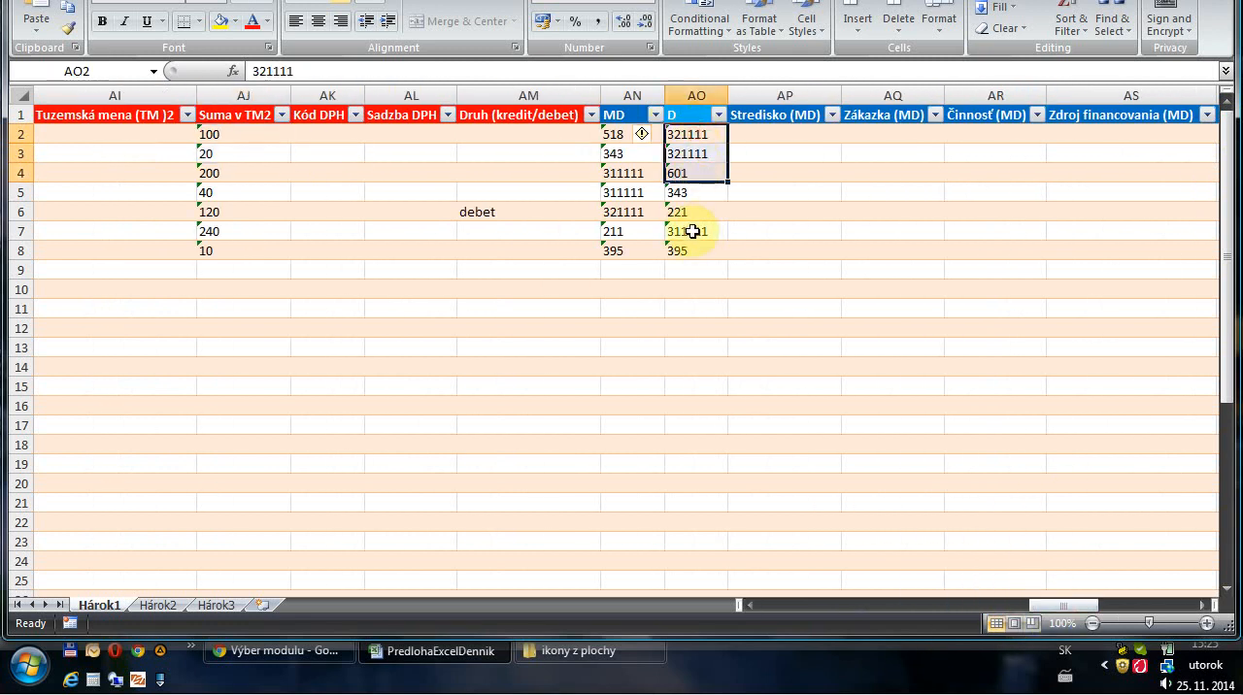
pyautogui.click(682, 152)
pyautogui.click(699, 133)
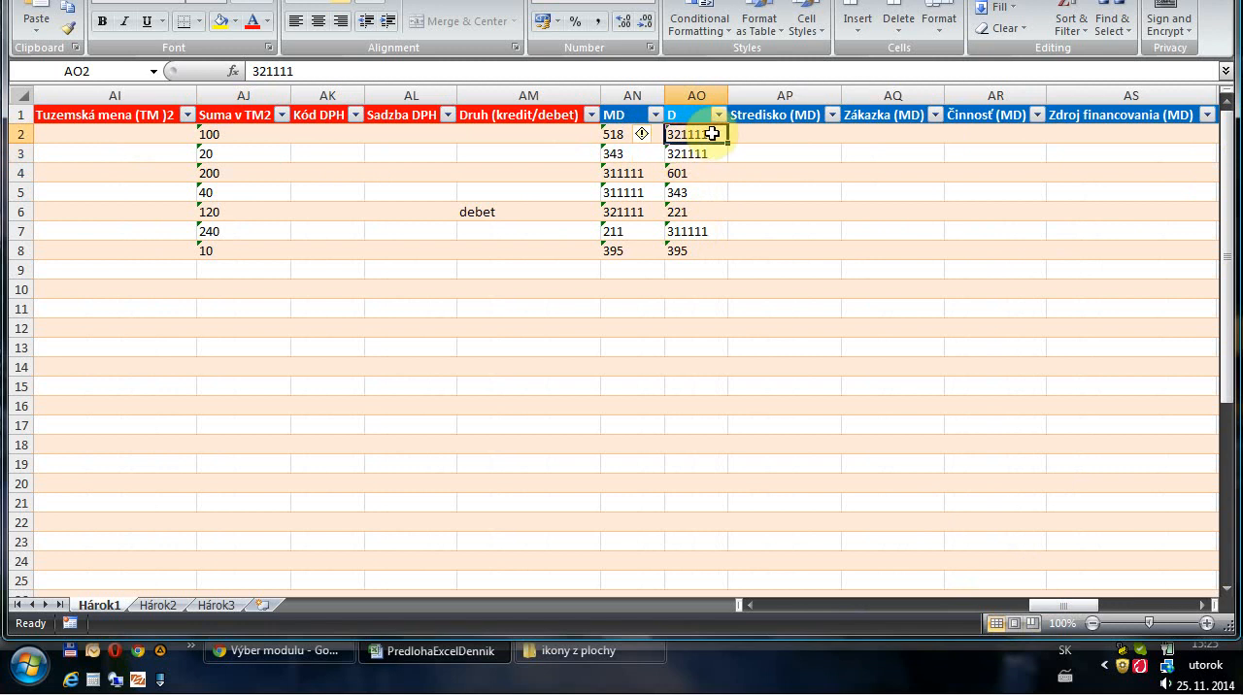
pyautogui.doubleClick(711, 134)
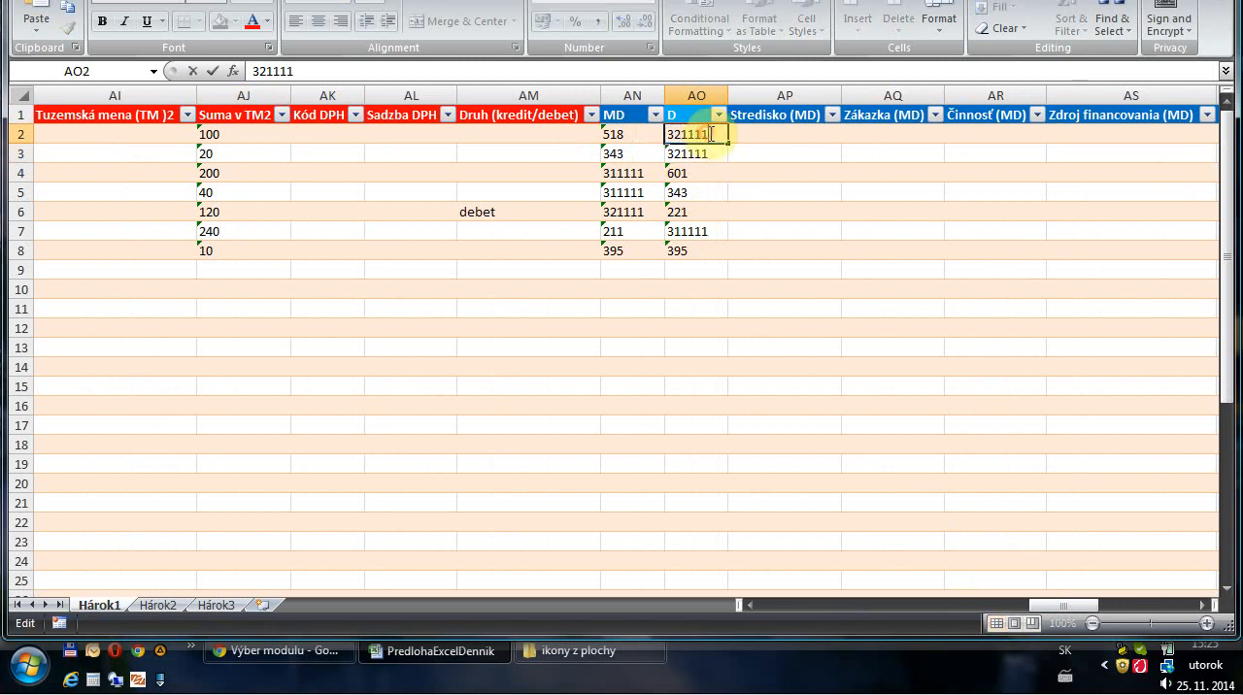
pyautogui.moveTo(714, 134); pyautogui.dragTo(641, 136)
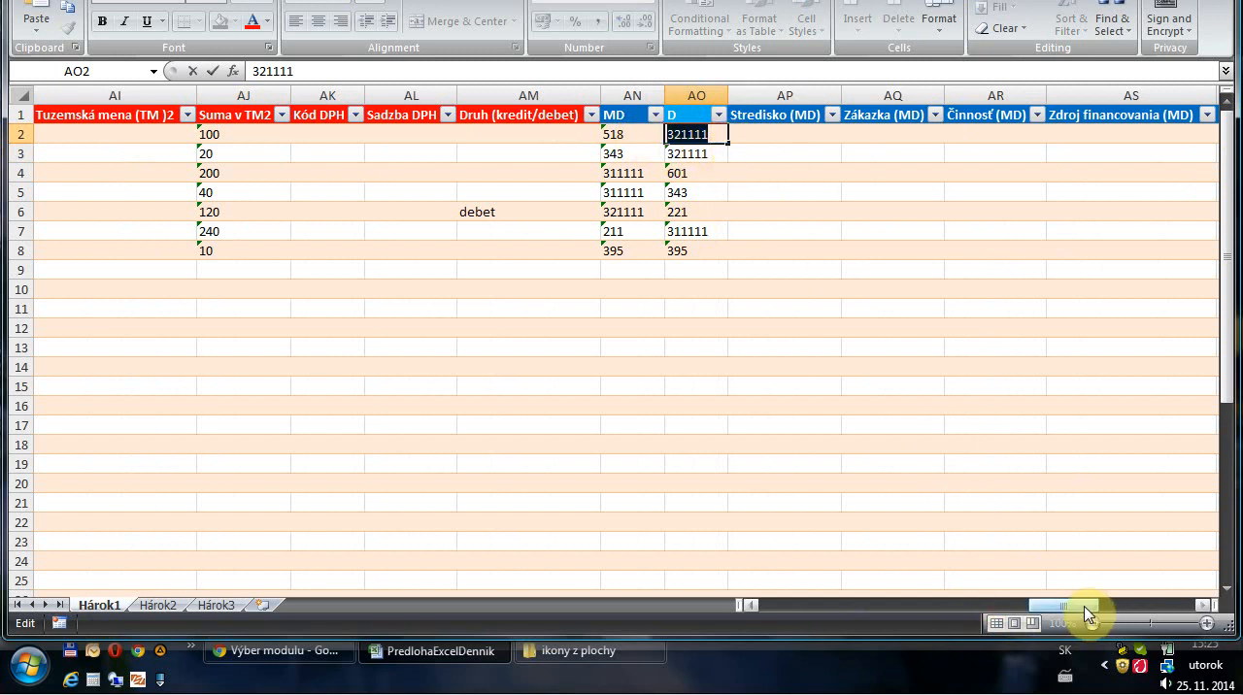
pyautogui.click(706, 153)
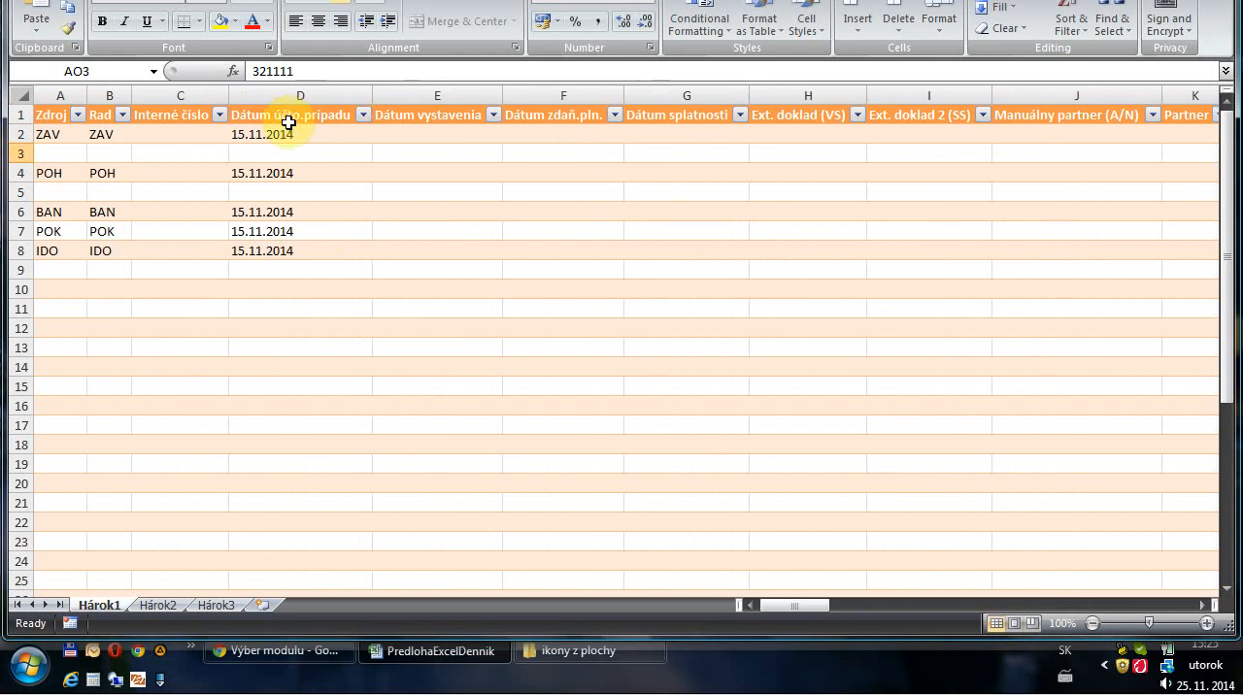
pyautogui.click(265, 133)
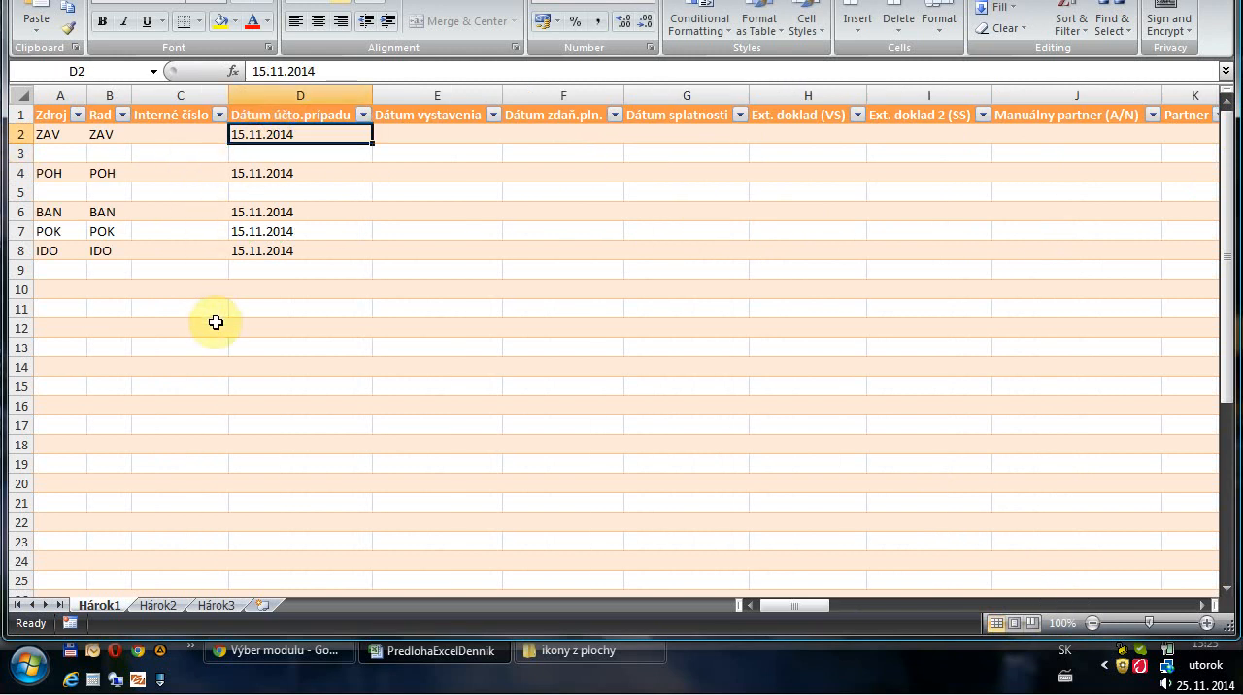
# Extend the table downward by several rows from its last row, keeping the same columns, and return to its beginning
pyautogui.scroll(-4, 196, 427)
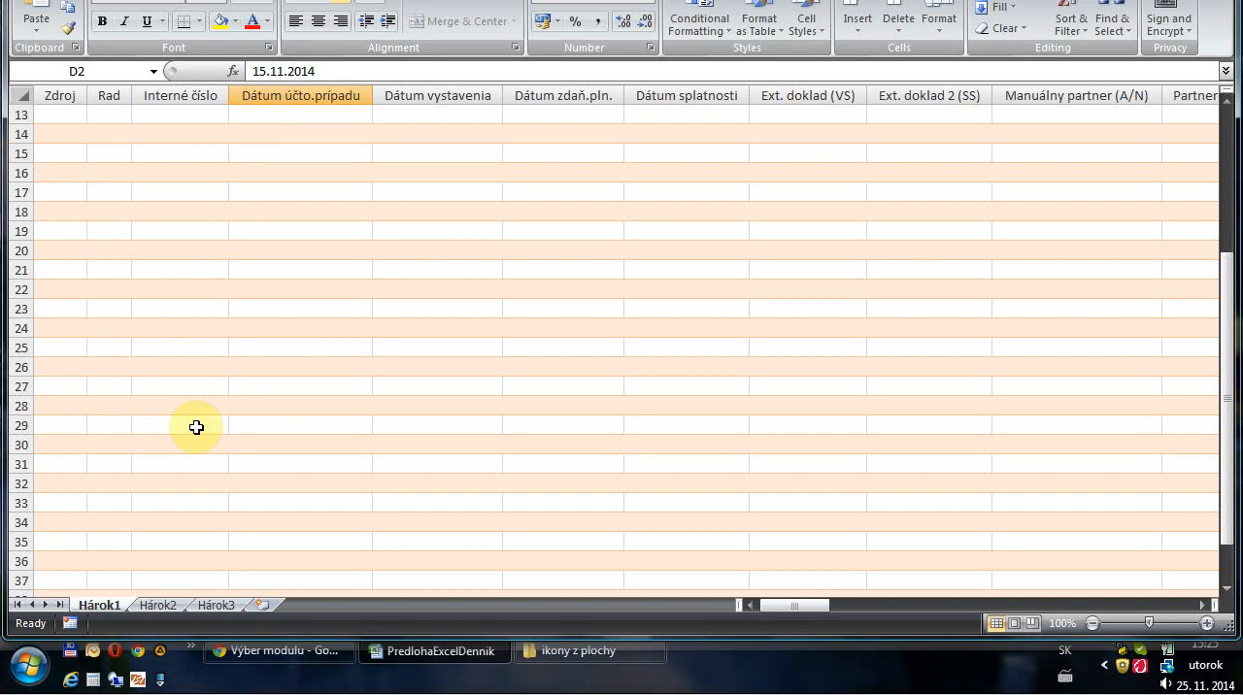
pyautogui.scroll(4, 197, 427)
pyautogui.scroll(-9, 196, 428)
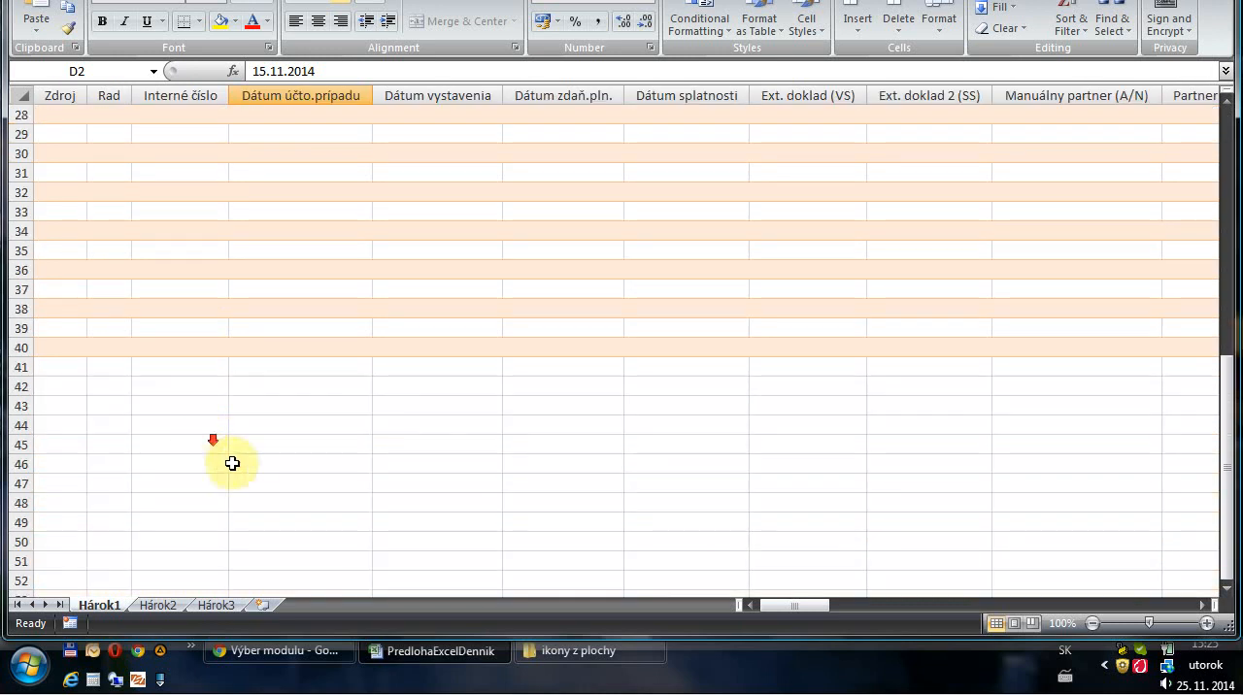
pyautogui.moveTo(777, 606); pyautogui.dragTo(1189, 604)
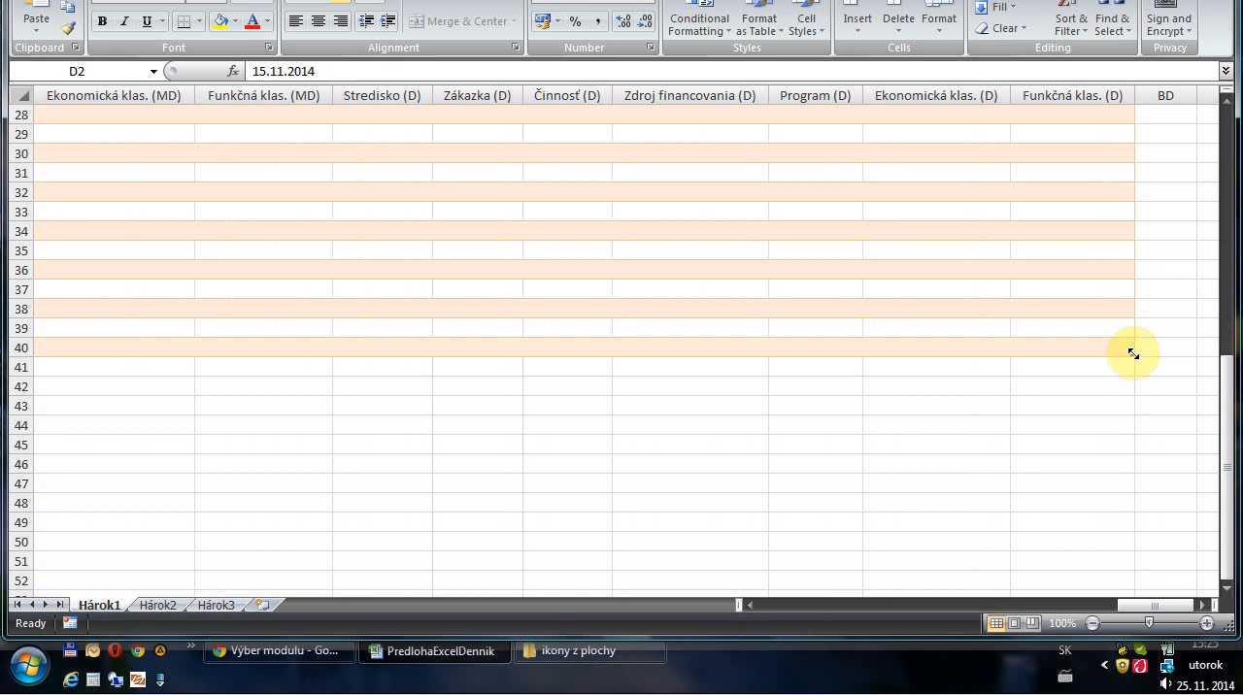
pyautogui.moveTo(1133, 353); pyautogui.dragTo(1132, 495)
pyautogui.moveTo(1156, 606); pyautogui.dragTo(744, 605)
pyautogui.scroll(9, 64, 213)
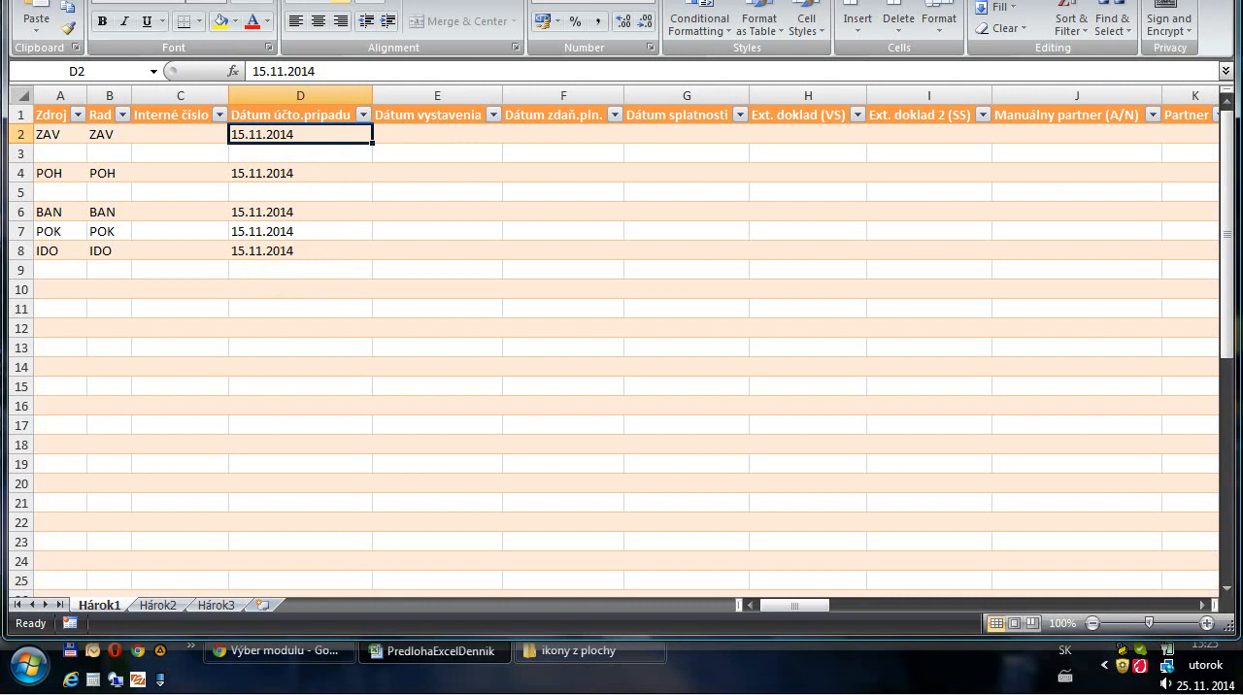
# Save the workbook as PredlohaExcelDennik in XML Data format, overwriting the existing file and accepting the loss of worksheet features
pyautogui.press('F12')
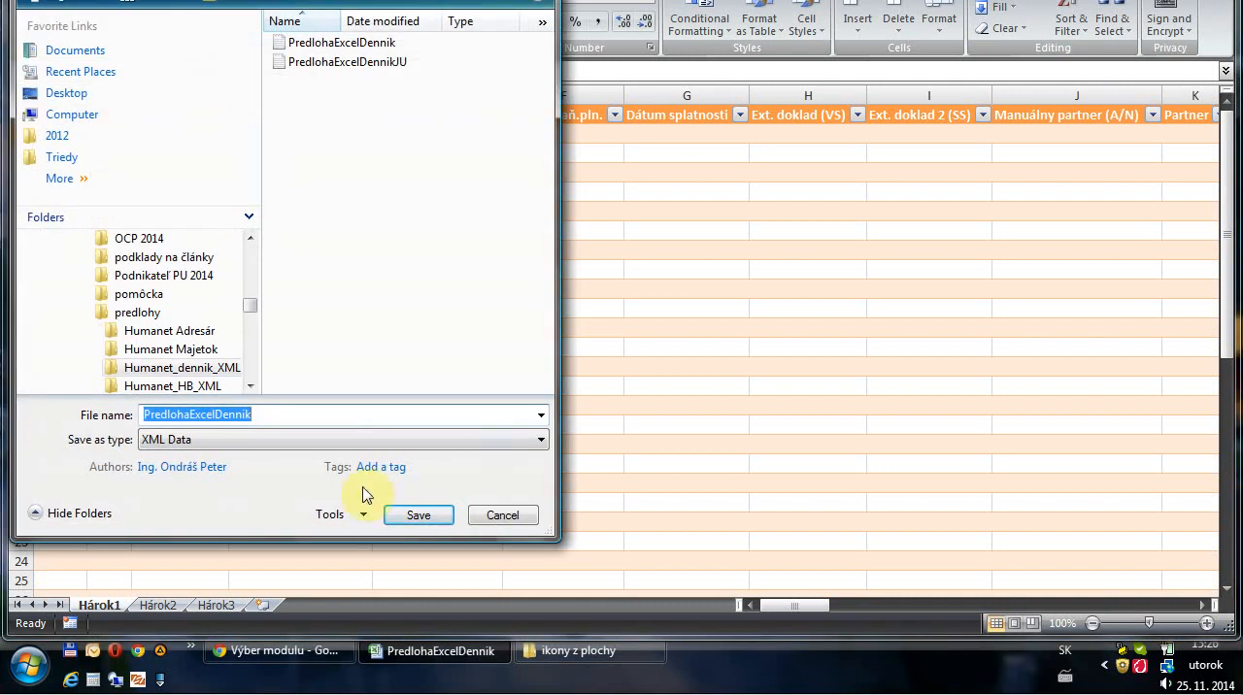
pyautogui.click(262, 440)
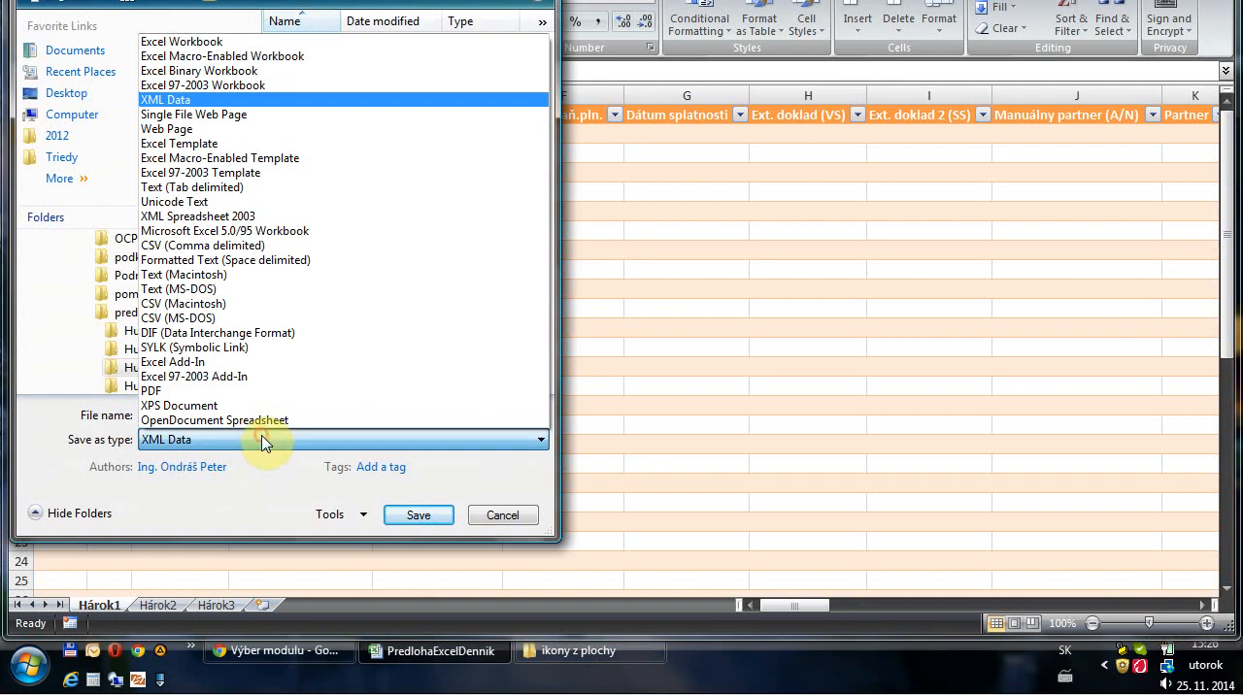
pyautogui.click(220, 101)
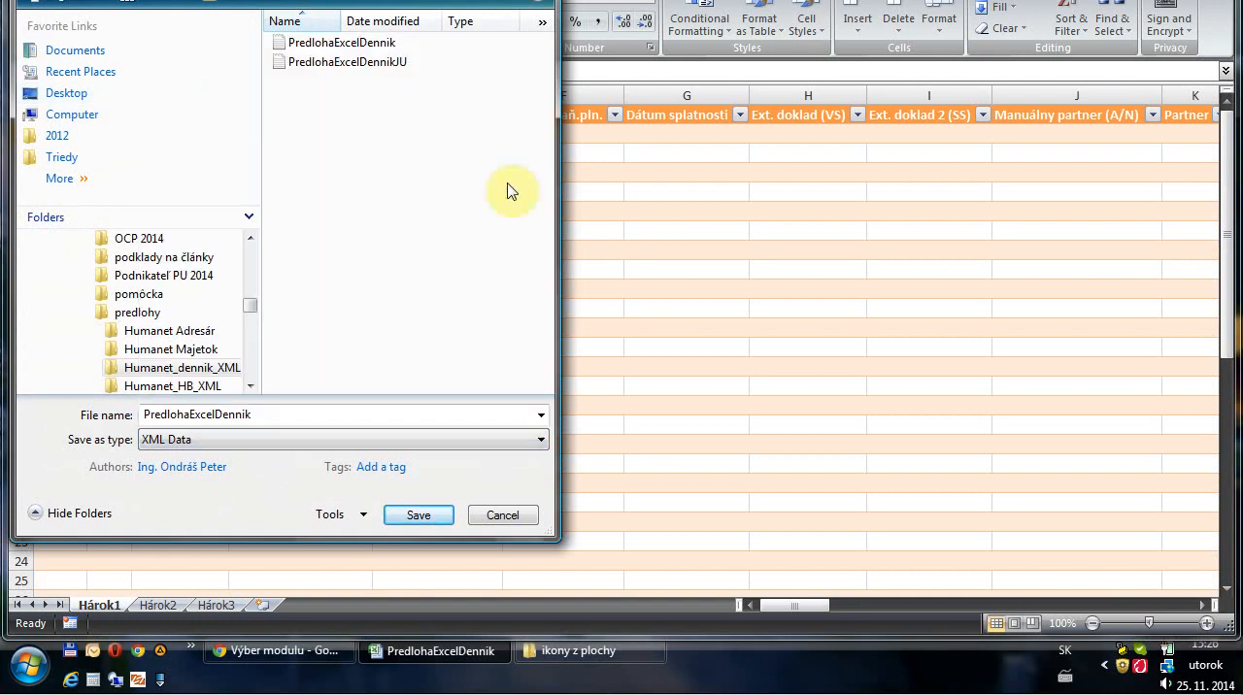
pyautogui.click(423, 524)
pyautogui.click(672, 324)
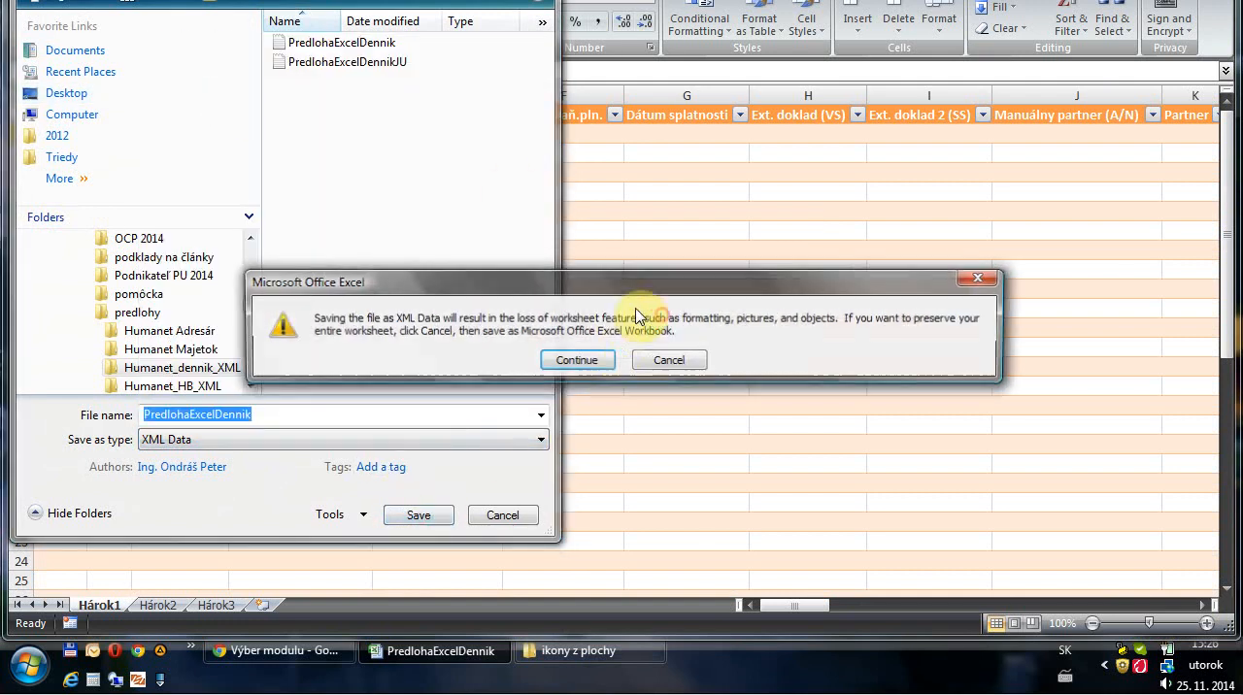
pyautogui.click(576, 361)
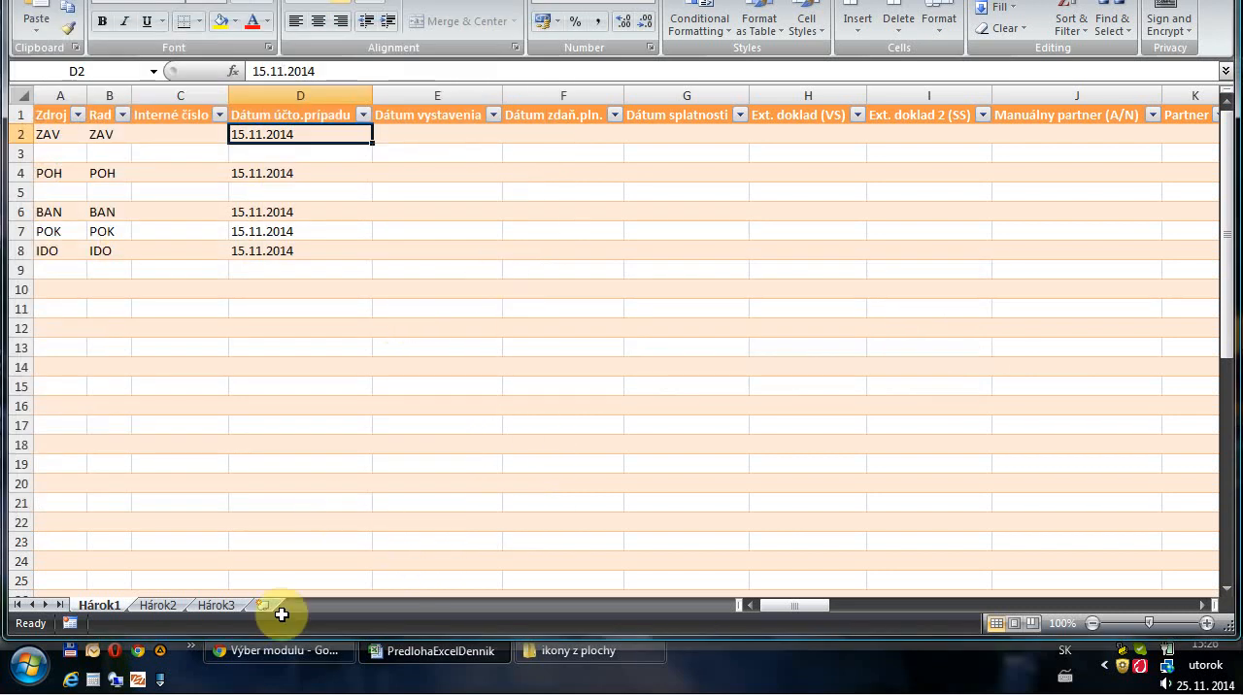
# Switch to Humanet and open the file import page (Import súboru) under the Denník module's Import dát do denníka
pyautogui.click(330, 657)
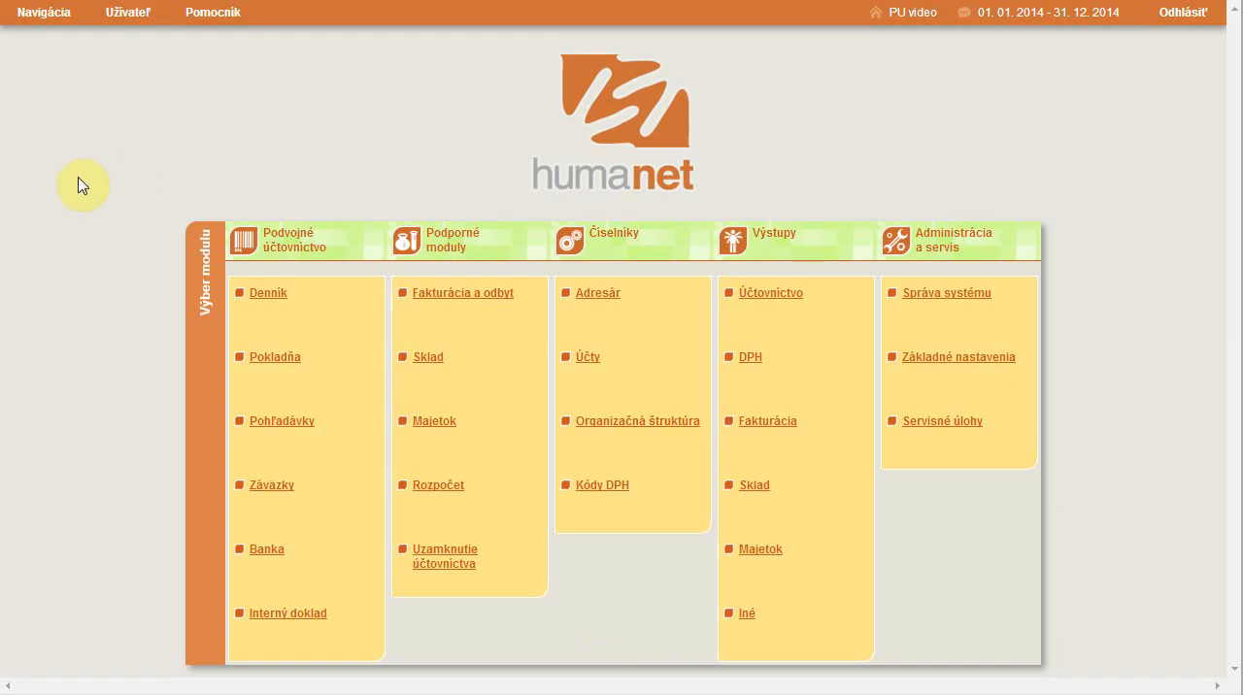
pyautogui.click(269, 296)
pyautogui.click(710, 130)
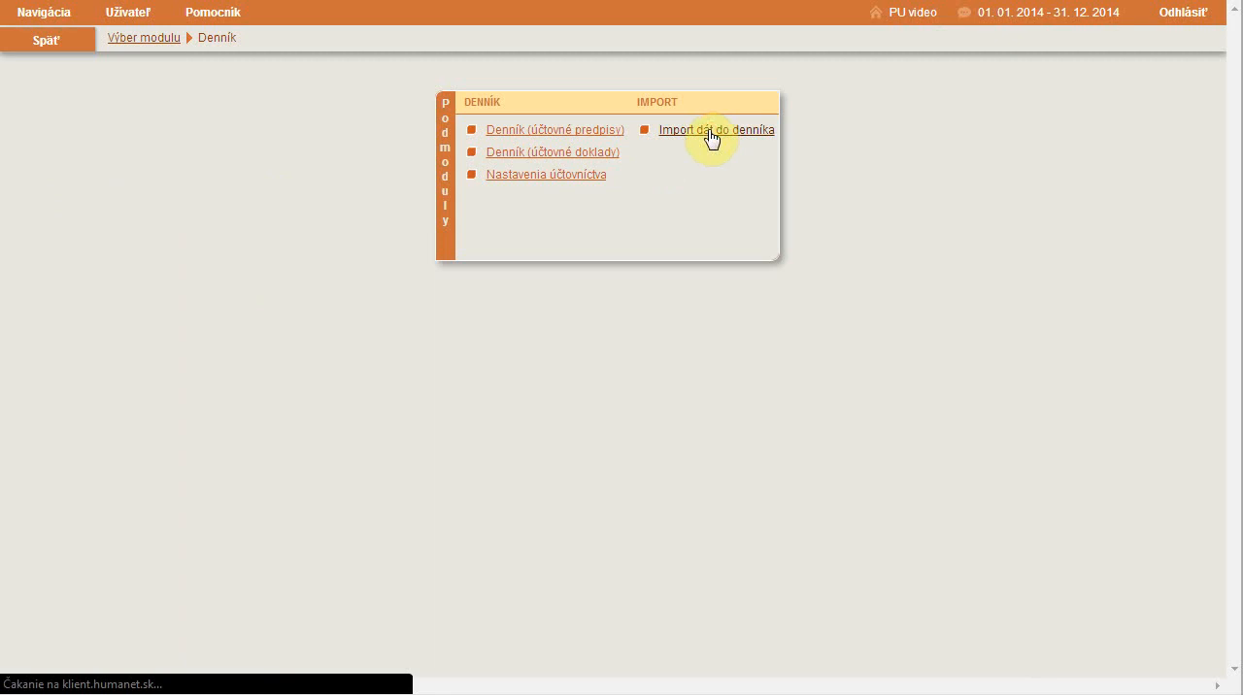
pyautogui.click(613, 111)
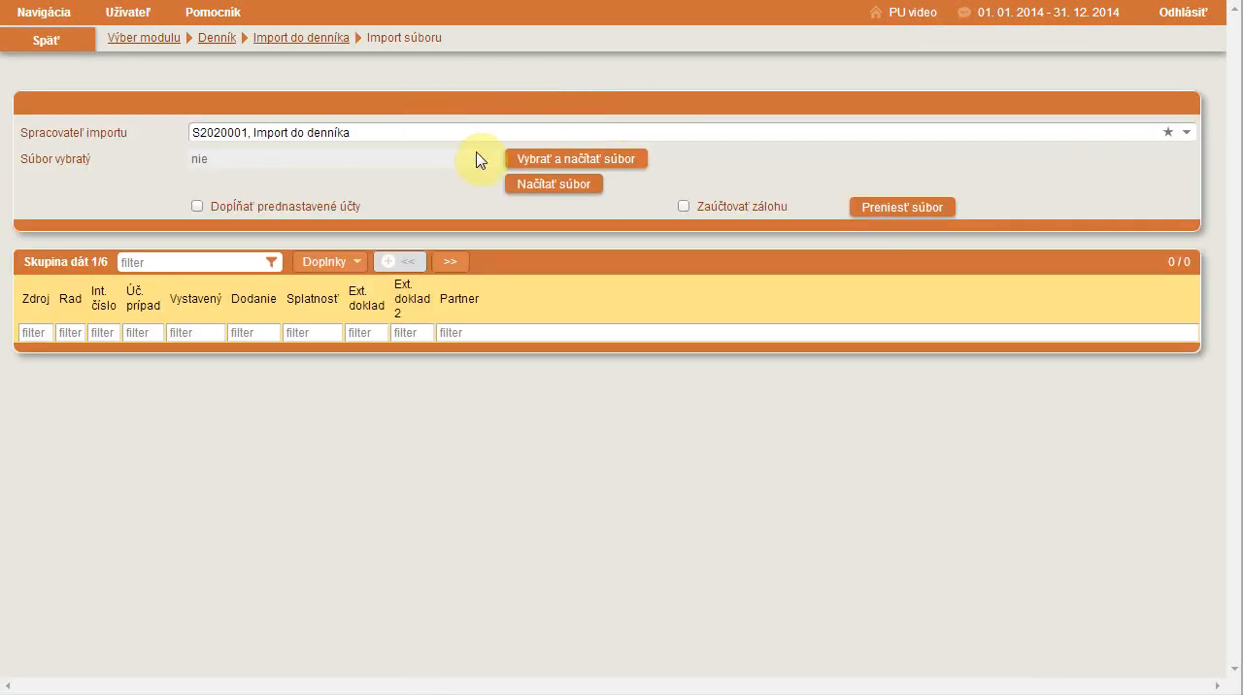
# Select PredlohaExcelDennik.xml as the import file and load its data with the Import do denníka processor
pyautogui.click(602, 161)
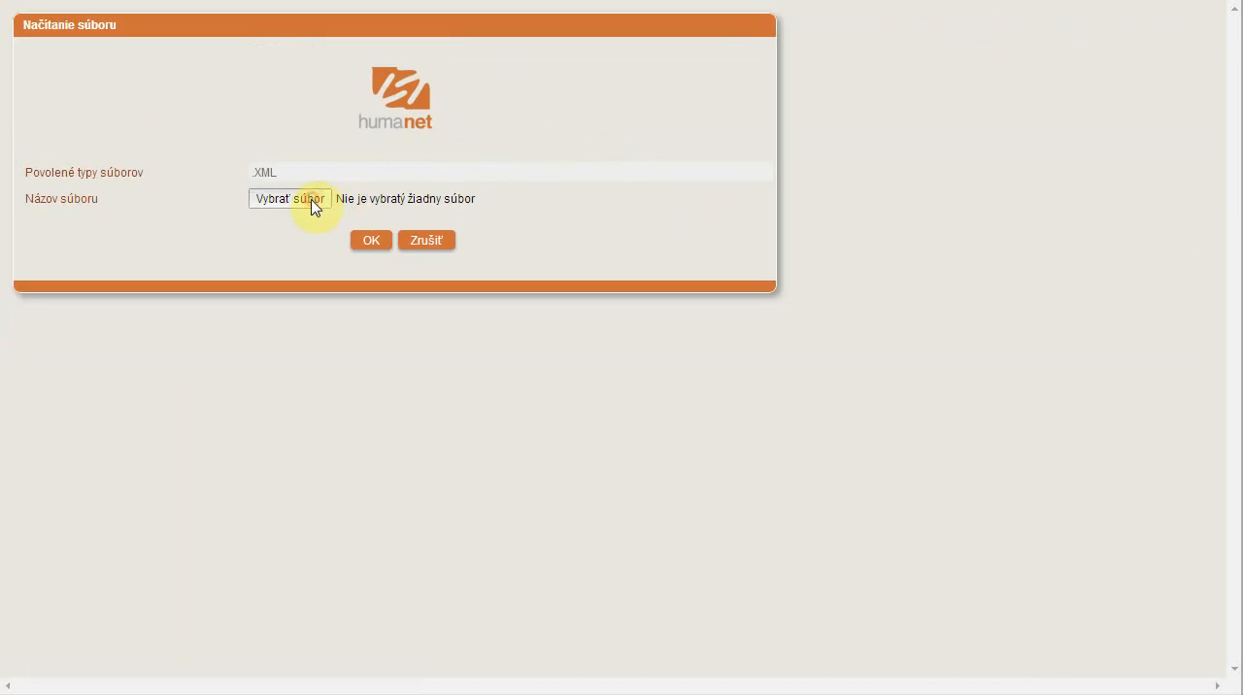
pyautogui.click(313, 206)
pyautogui.click(395, 60)
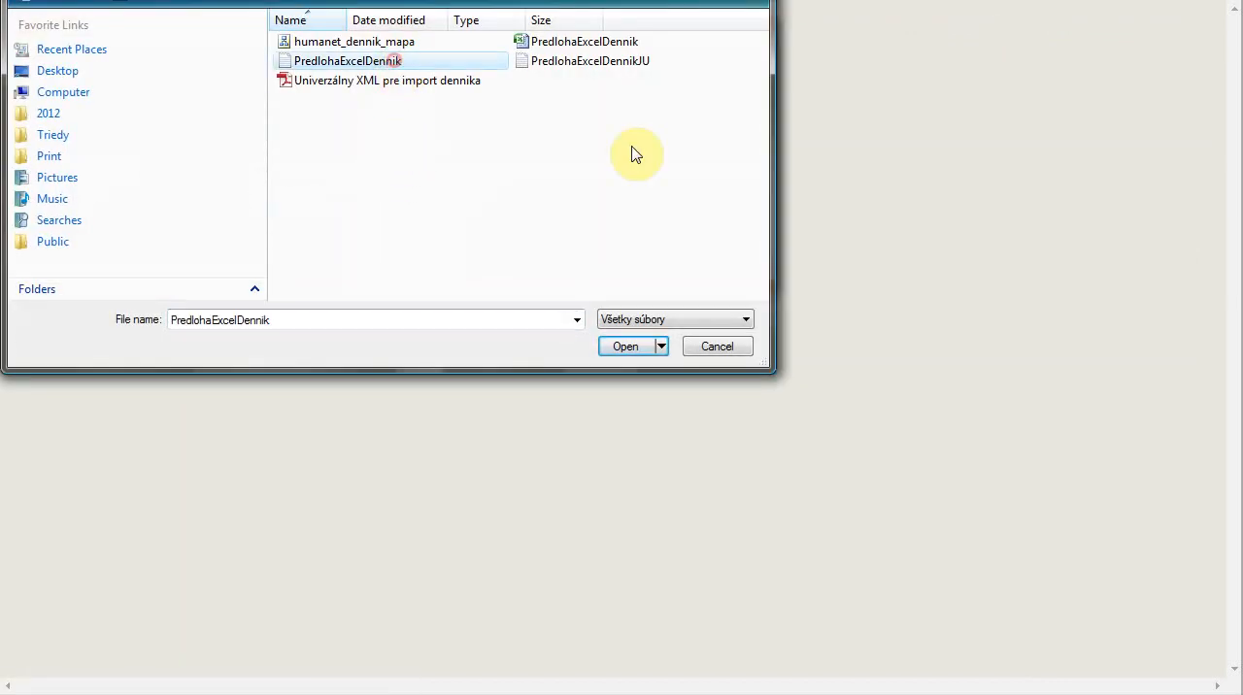
pyautogui.click(638, 351)
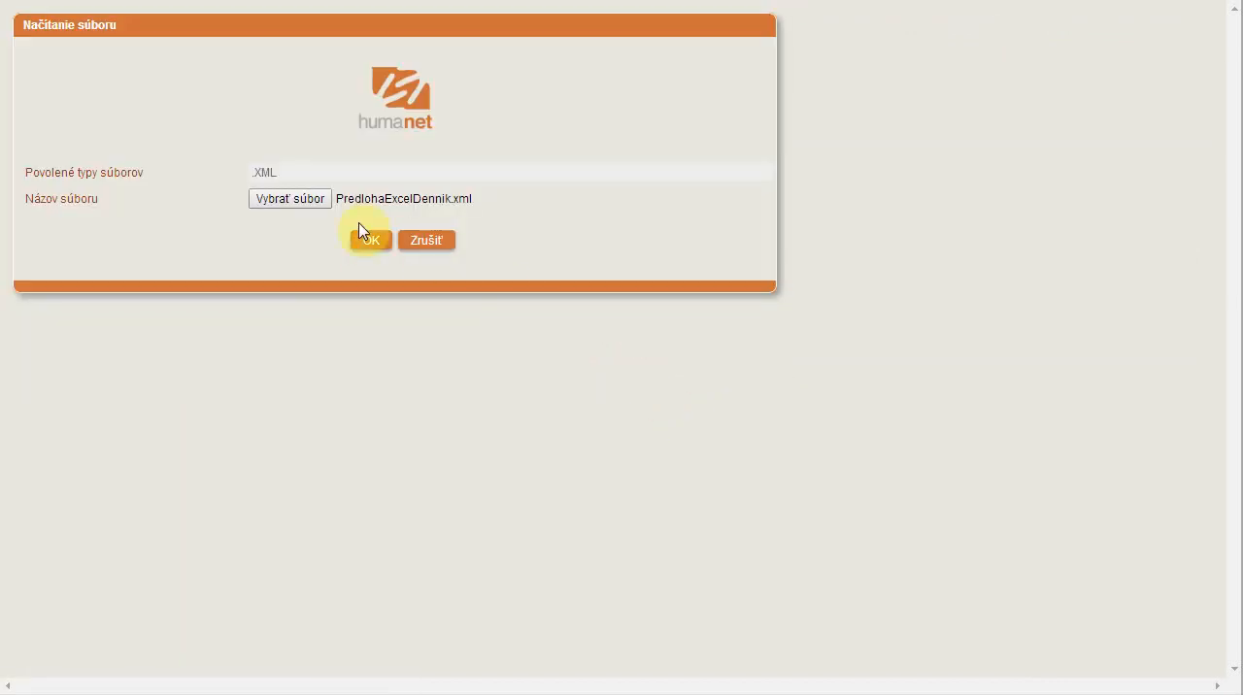
pyautogui.click(372, 242)
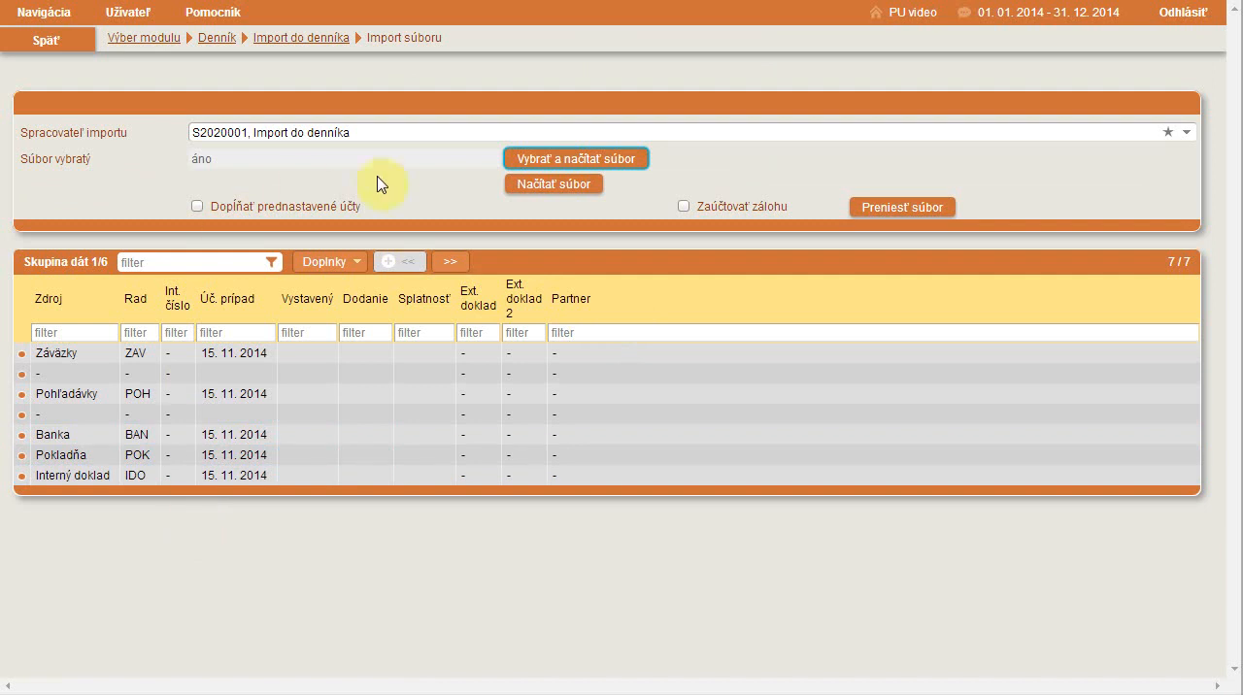
# Transfer the loaded file to the journal pre-import and close the transfer report
pyautogui.click(455, 264)
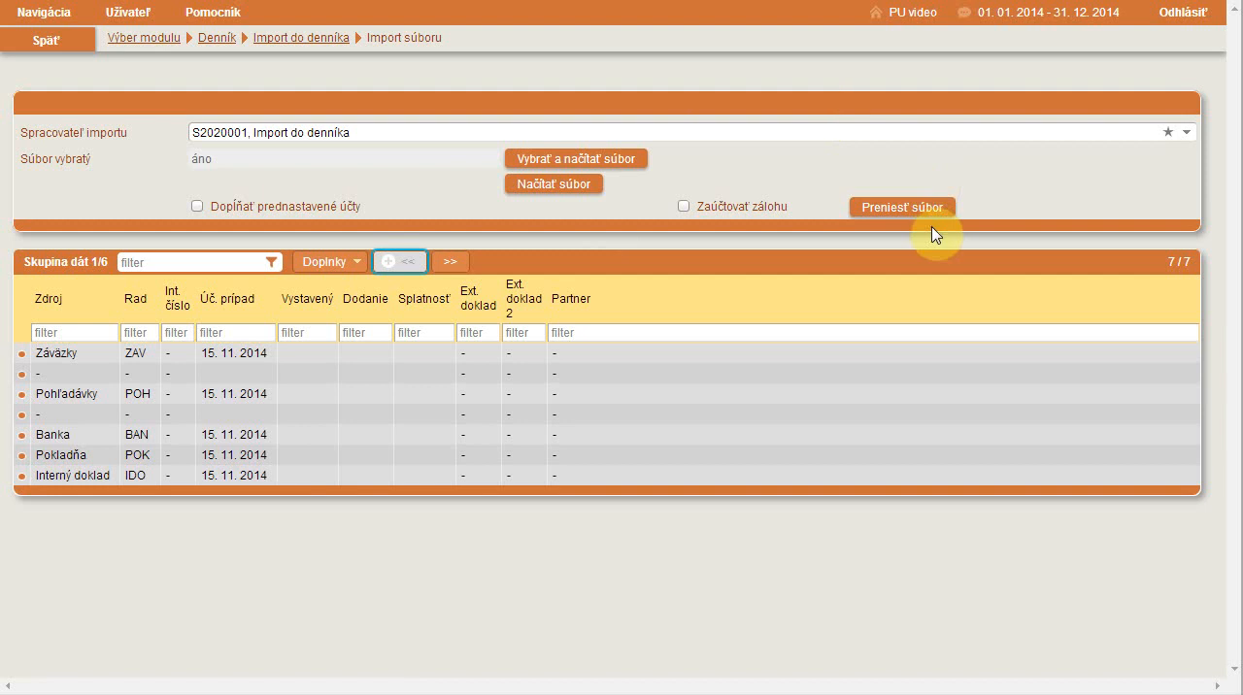
pyautogui.click(911, 211)
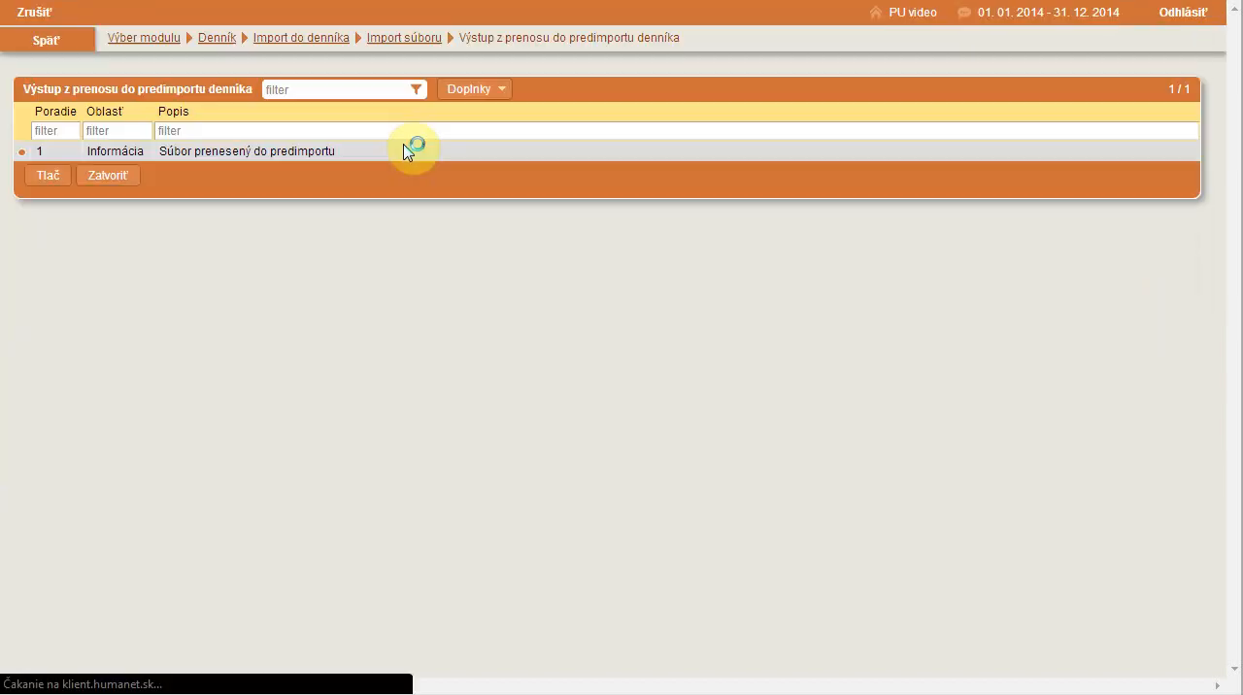
pyautogui.click(109, 175)
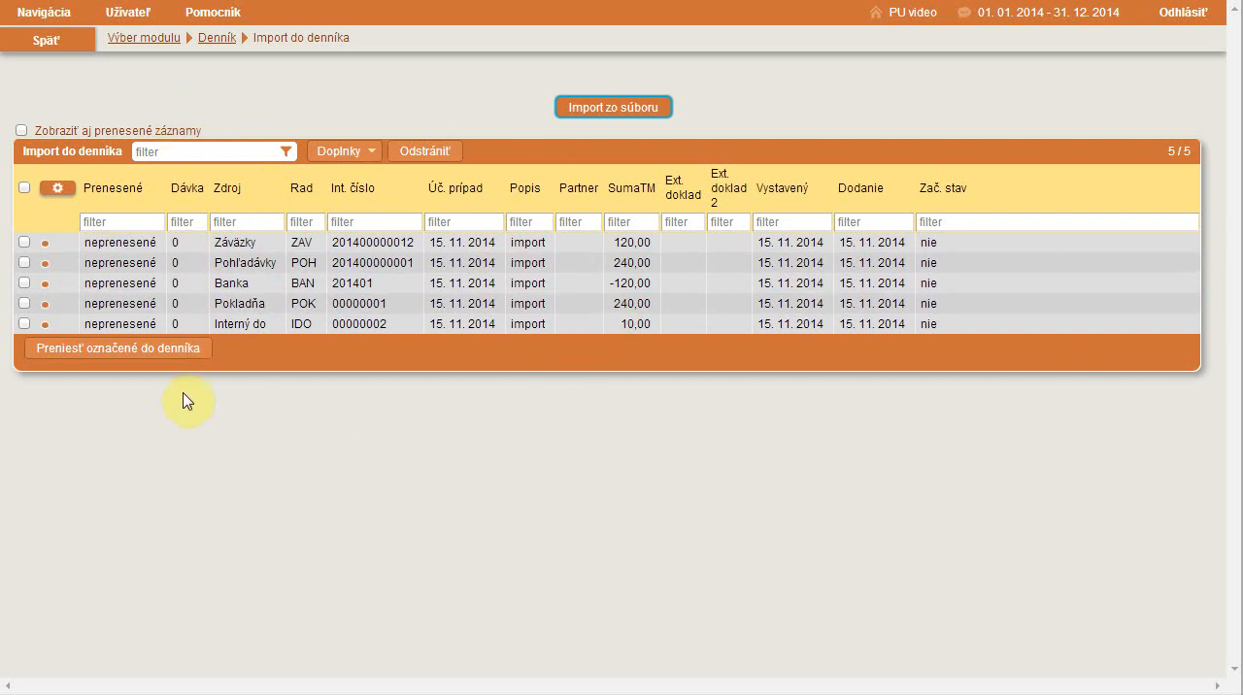
# Transfer the Záväzky, Pohľadávky, Banka, Pokladňa and Interný doklad records to the journal with the preset automatic pairing options, and close the output report
pyautogui.click(23, 243)
pyautogui.click(24, 263)
pyautogui.click(23, 283)
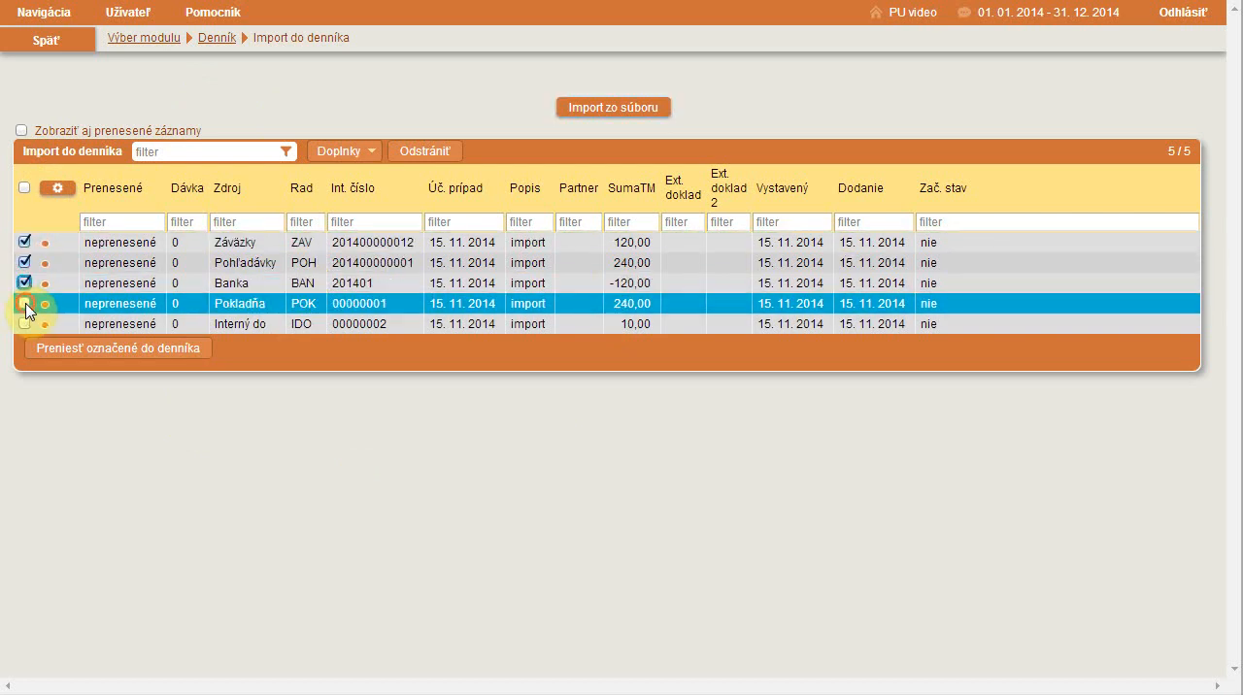
pyautogui.click(23, 304)
pyautogui.click(24, 326)
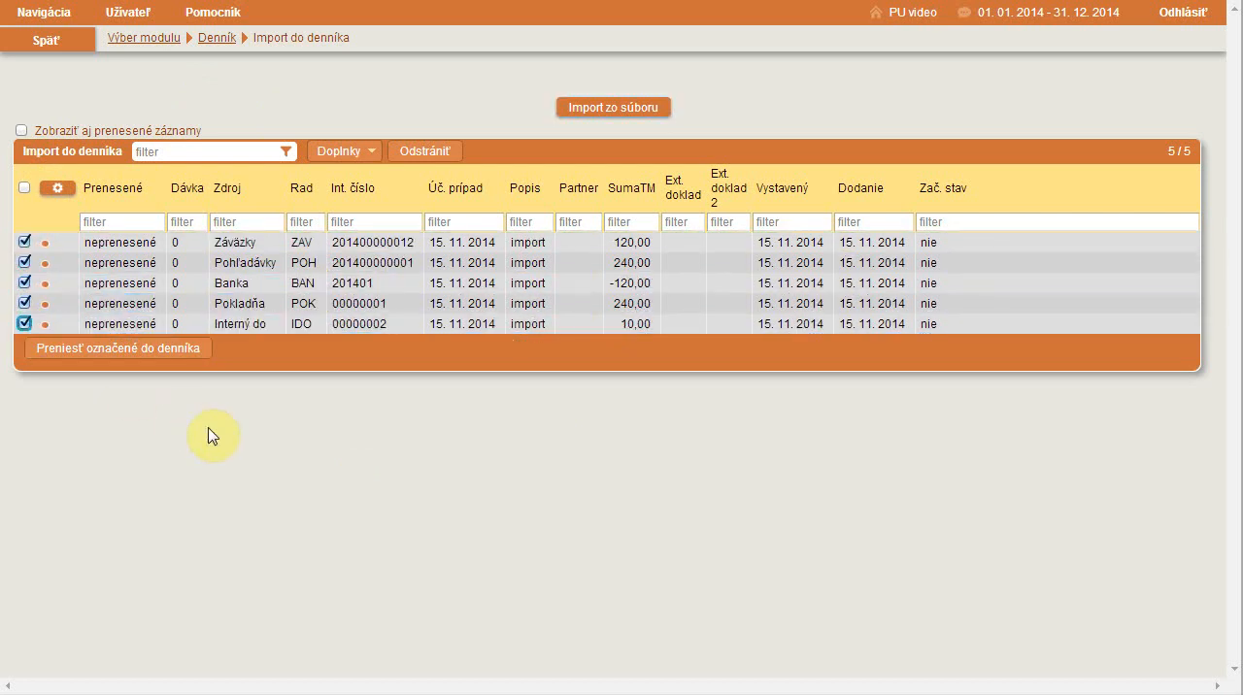
pyautogui.click(125, 352)
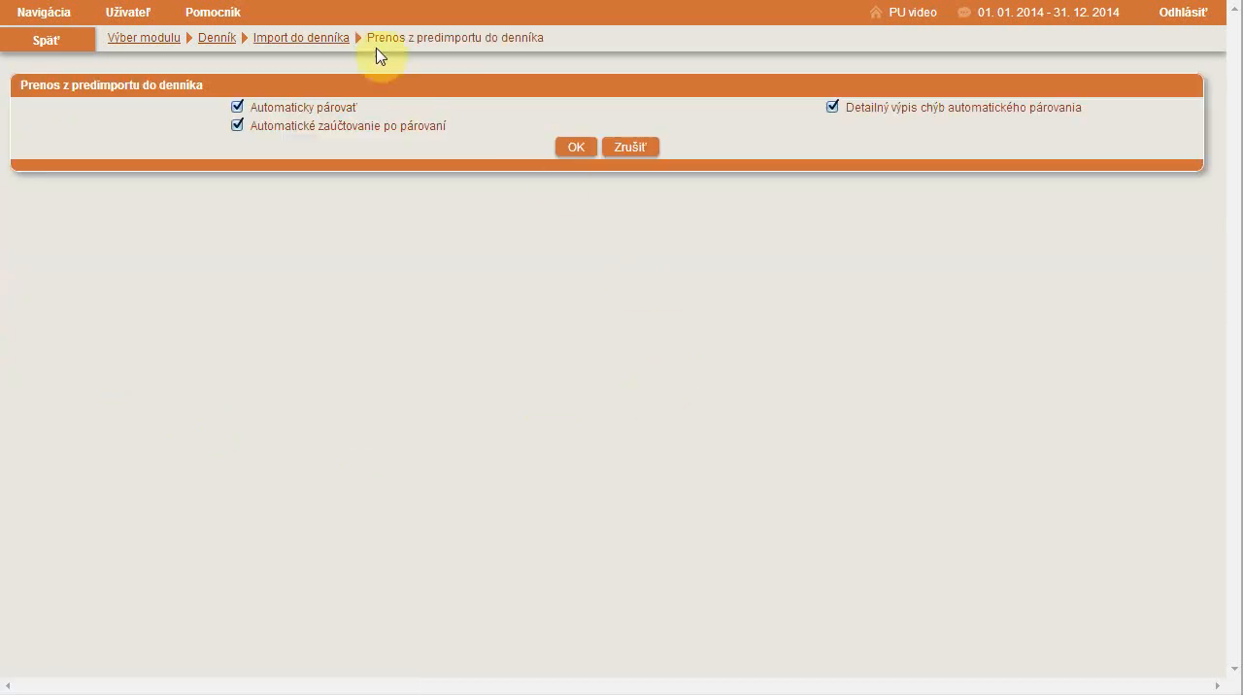
pyautogui.click(576, 148)
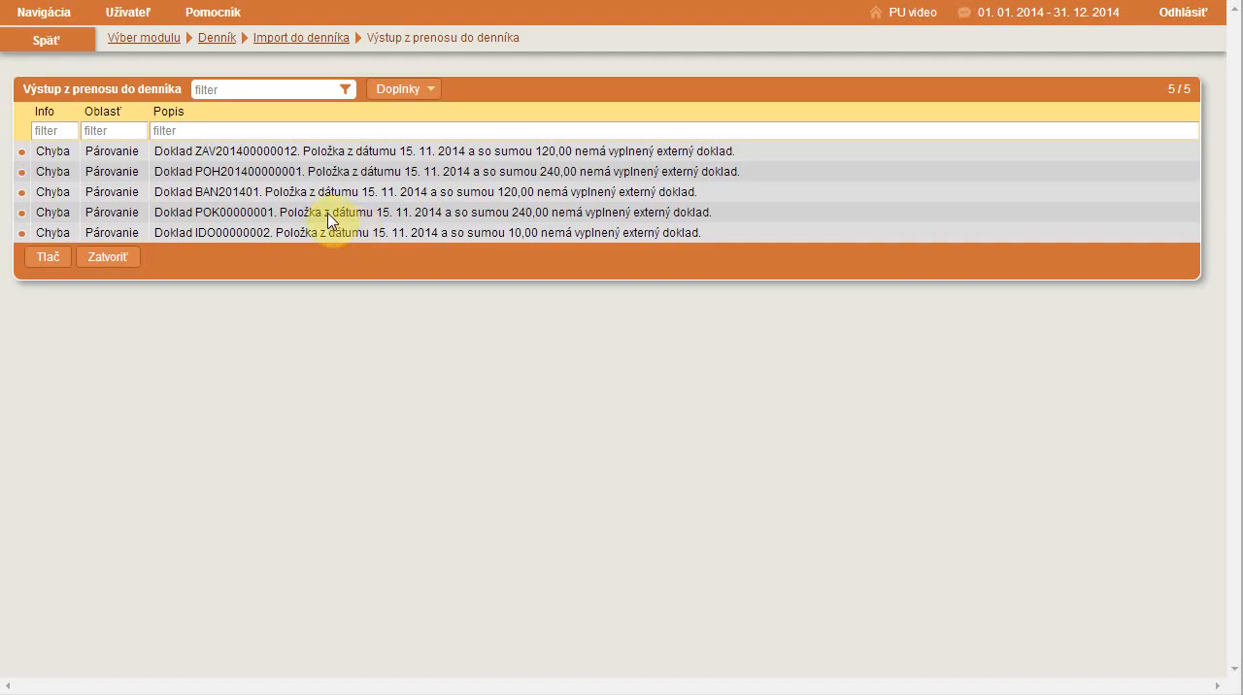
pyautogui.click(127, 258)
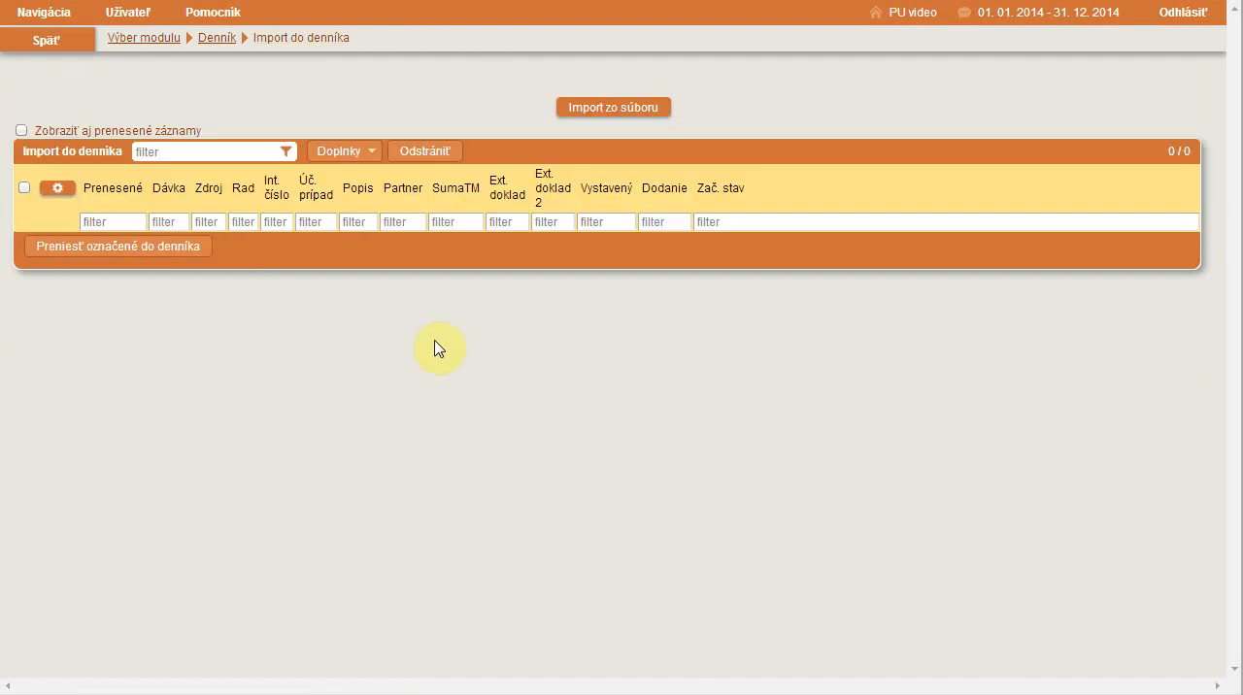
# Examine the imported POH document's accounting entries in the Pohľadávky module, close it without saving and return to the module selection
pyautogui.click(219, 39)
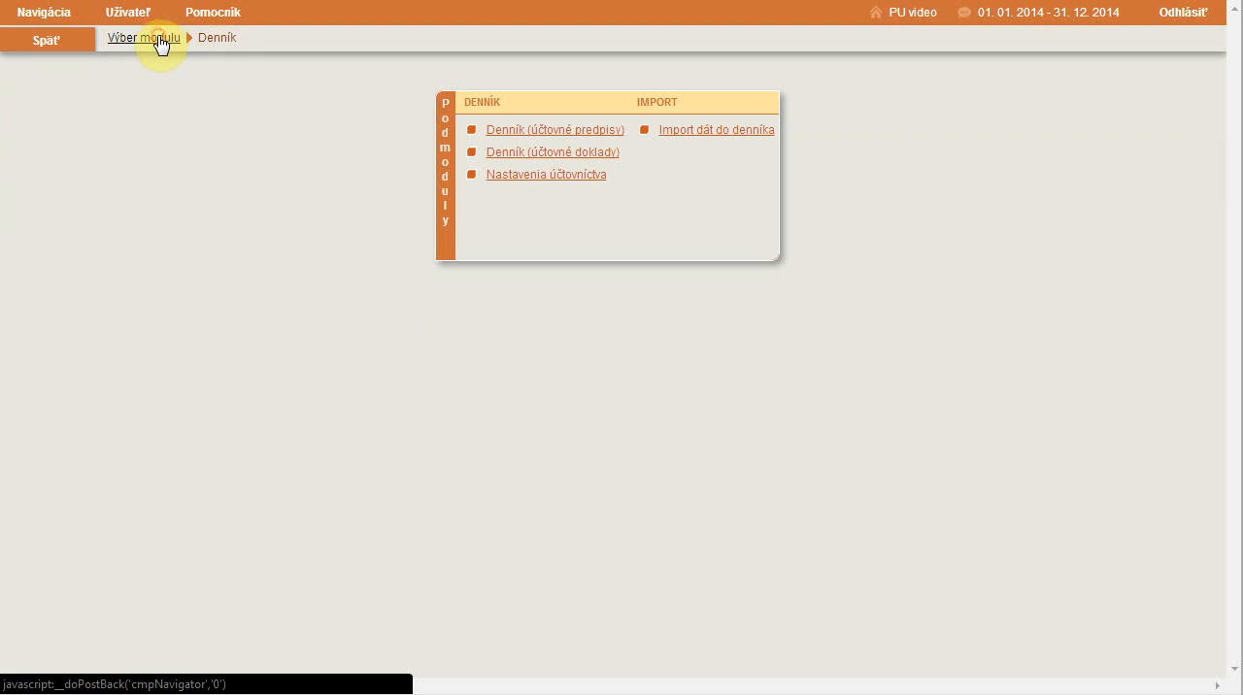
pyautogui.click(161, 44)
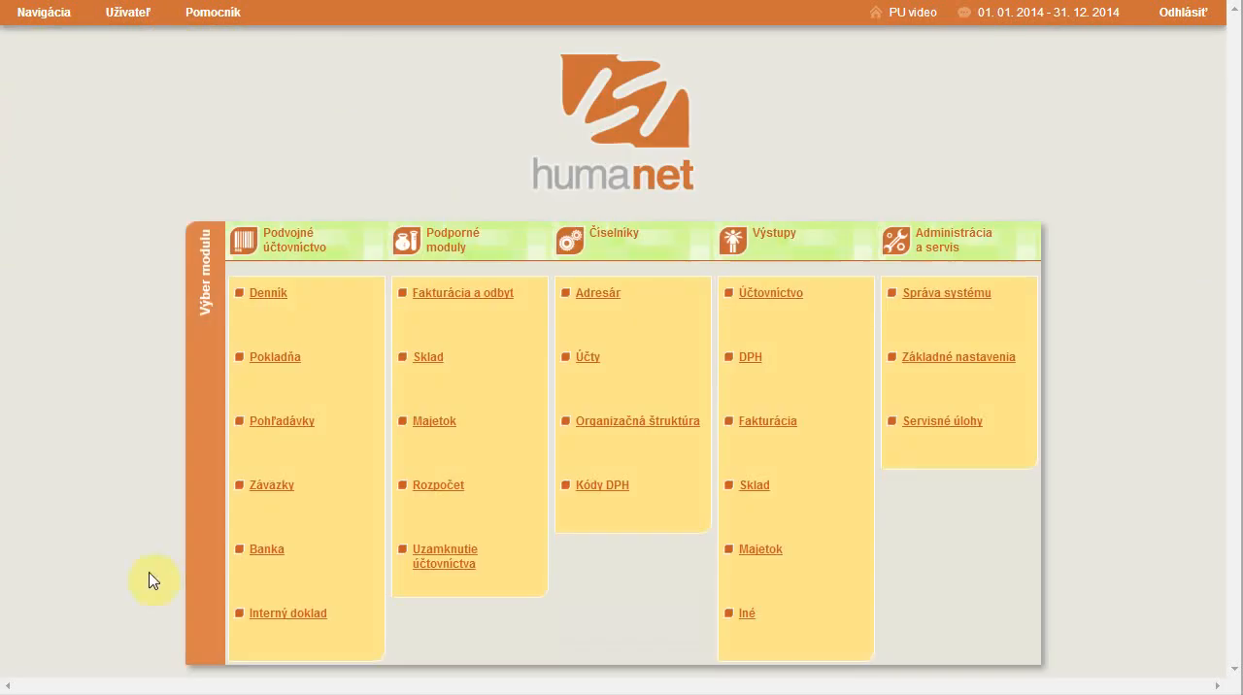
pyautogui.click(282, 423)
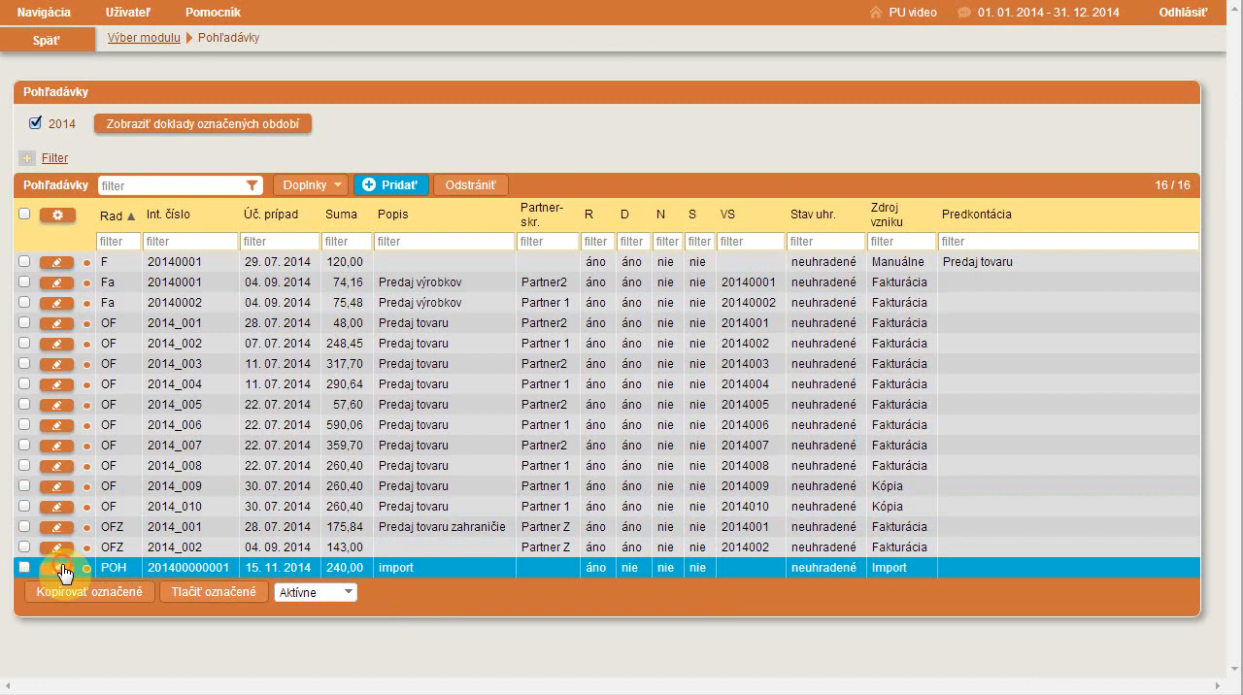
pyautogui.click(236, 600)
pyautogui.scroll(-2, 262, 466)
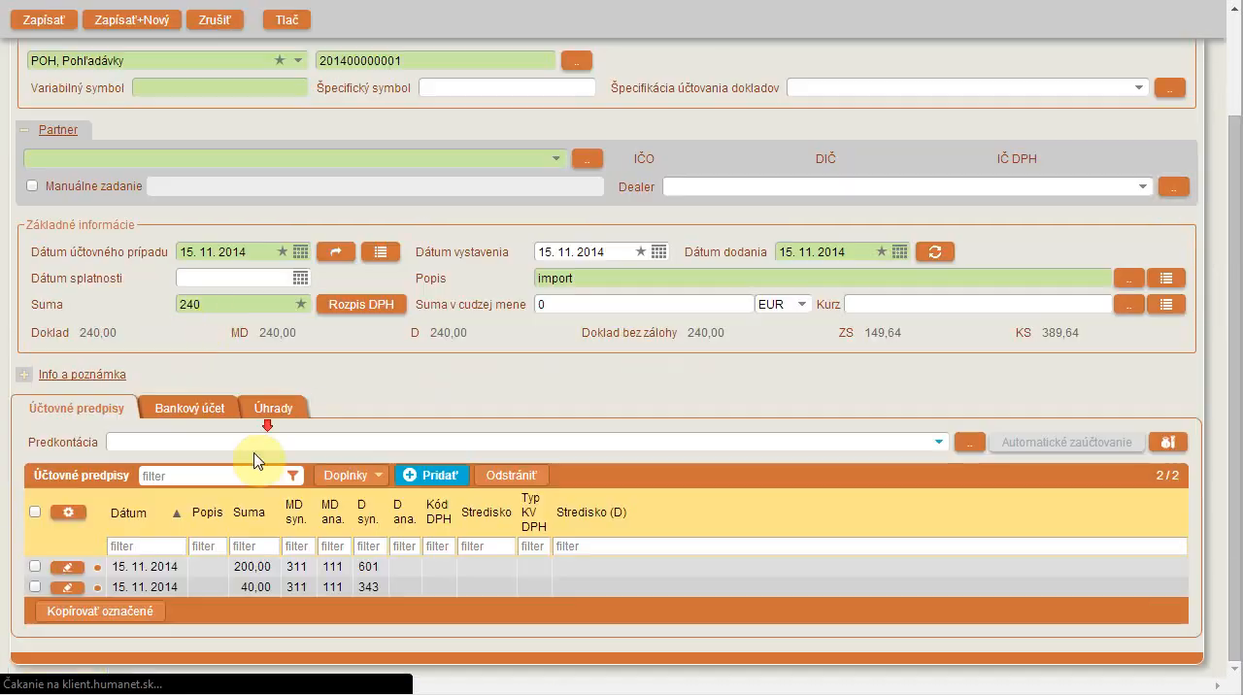
pyautogui.click(216, 21)
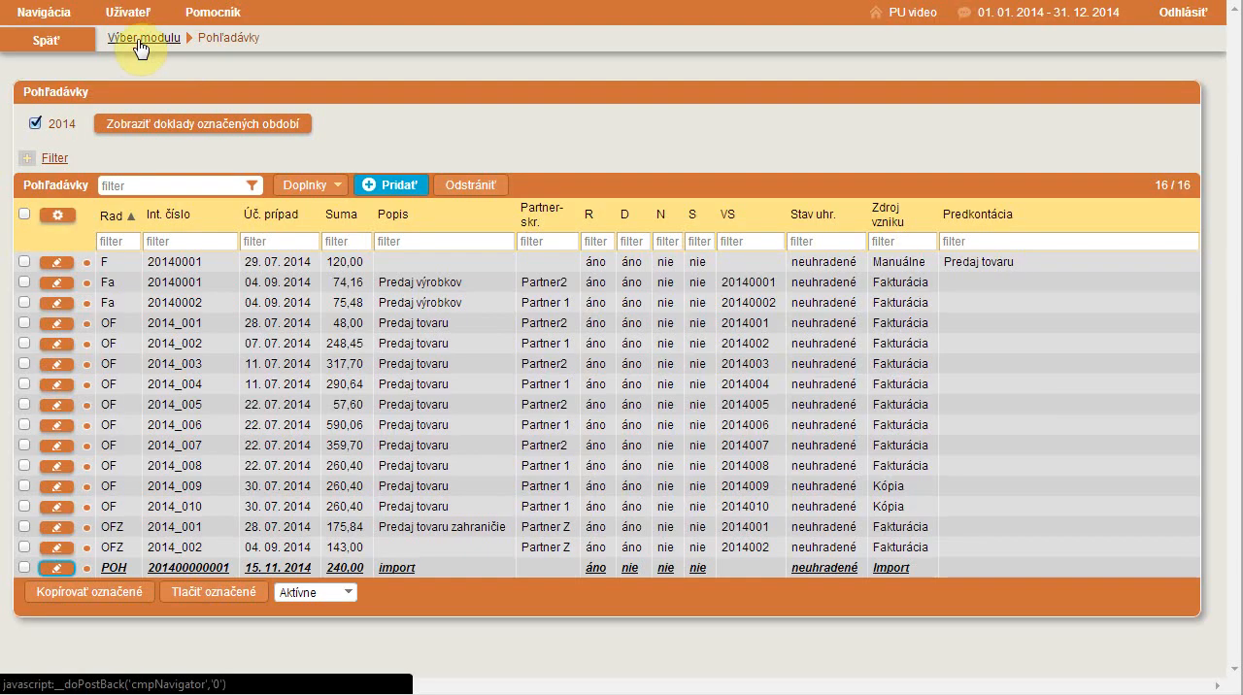
pyautogui.click(132, 37)
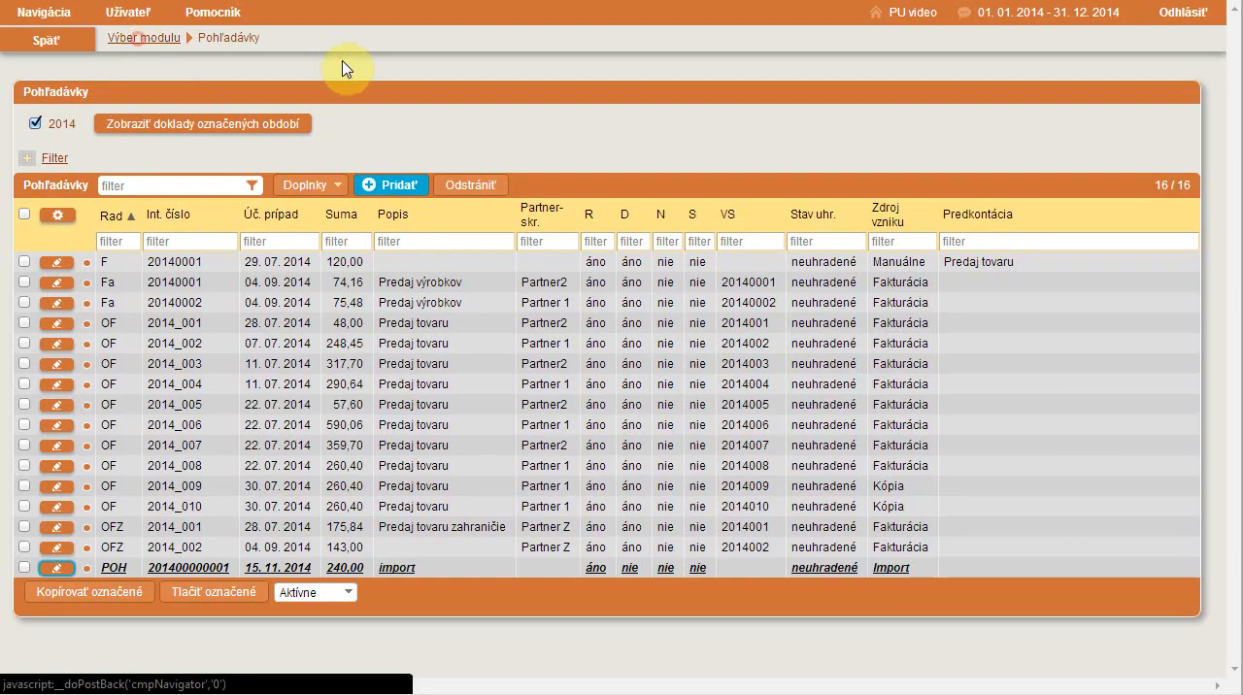